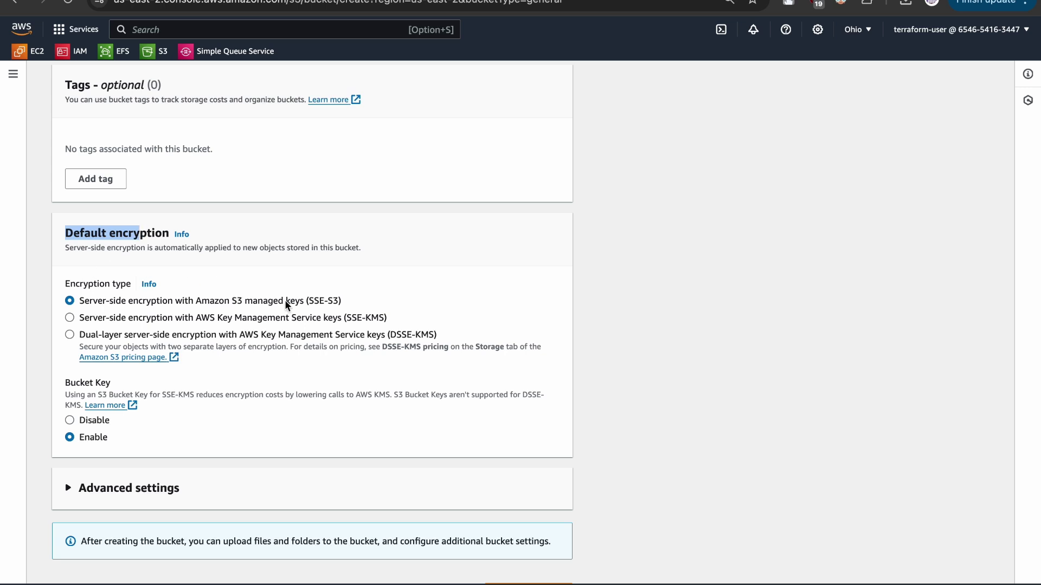
# Step: Create the bucket with SSE-S3 default encryption and the Bucket Key enabled, and open the new bucket
pyautogui.scroll(-1, 287, 304)
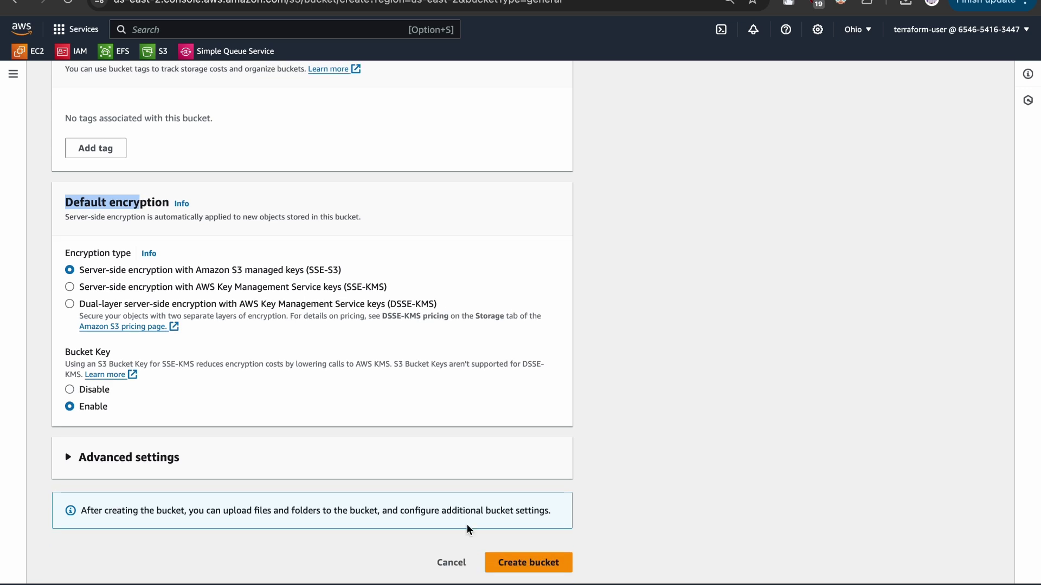
pyautogui.click(524, 564)
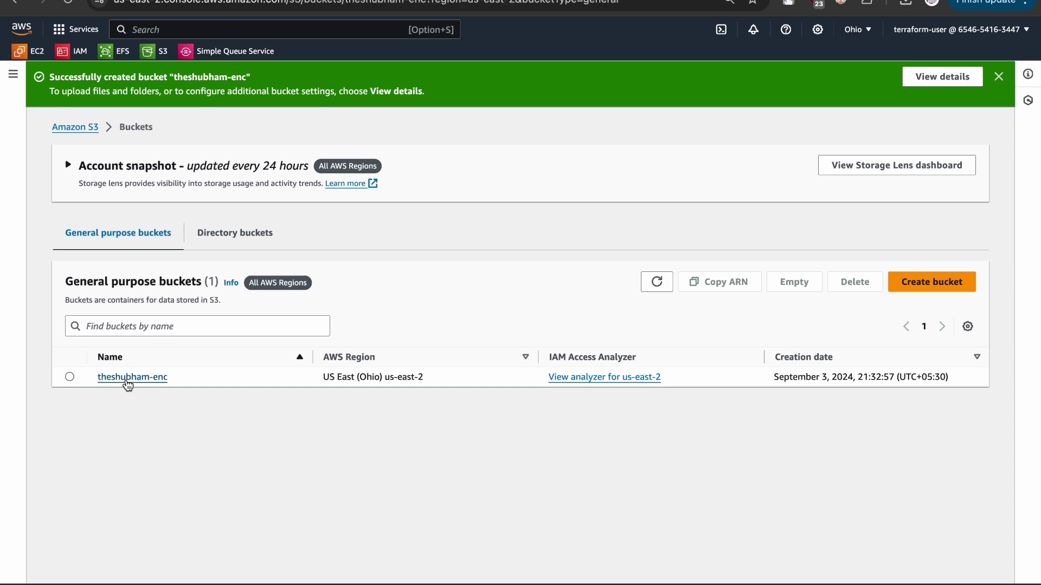
pyautogui.click(125, 380)
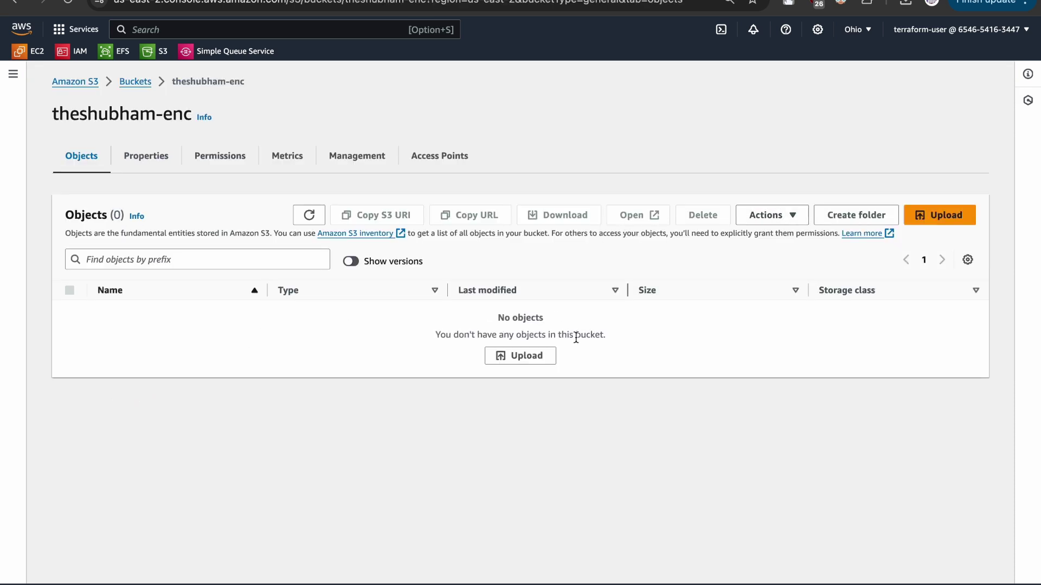
# Step: Upload the file Feature Thumbnails 14.png to the empty bucket and close the upload status
pyautogui.click(506, 357)
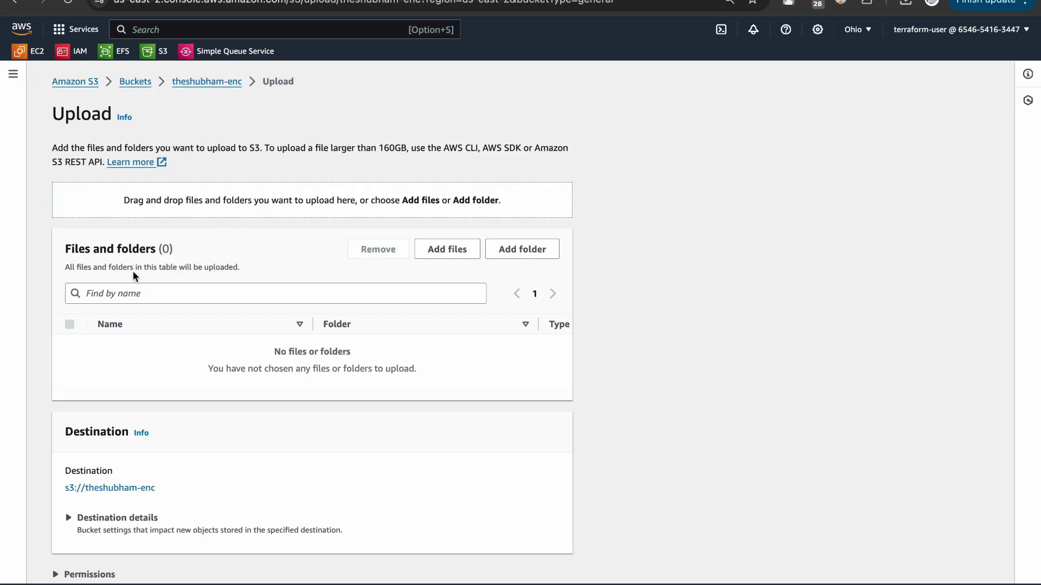
pyautogui.click(442, 253)
pyautogui.doubleClick(411, 351)
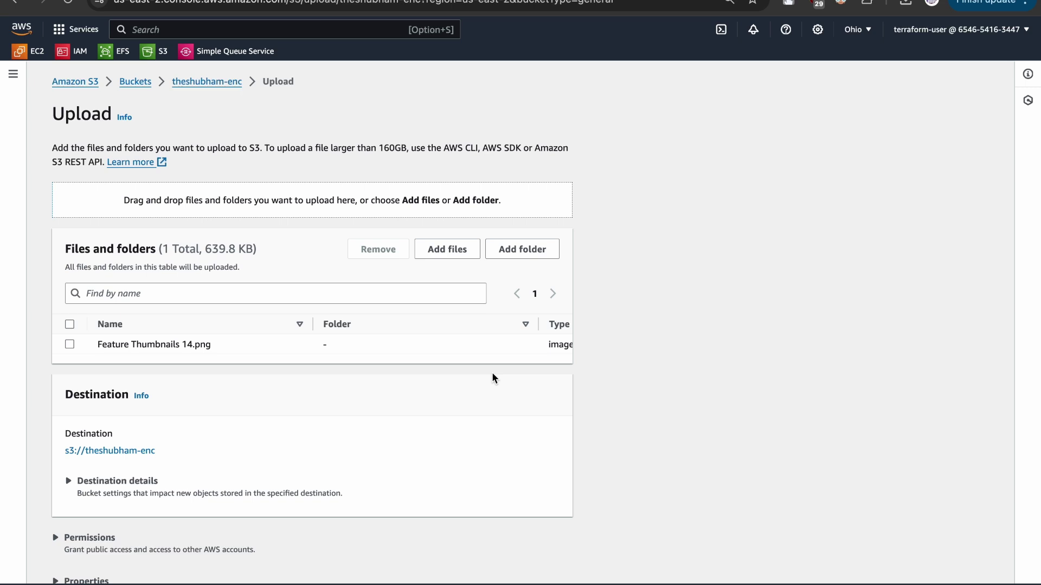
pyautogui.scroll(-3, 492, 372)
pyautogui.click(536, 563)
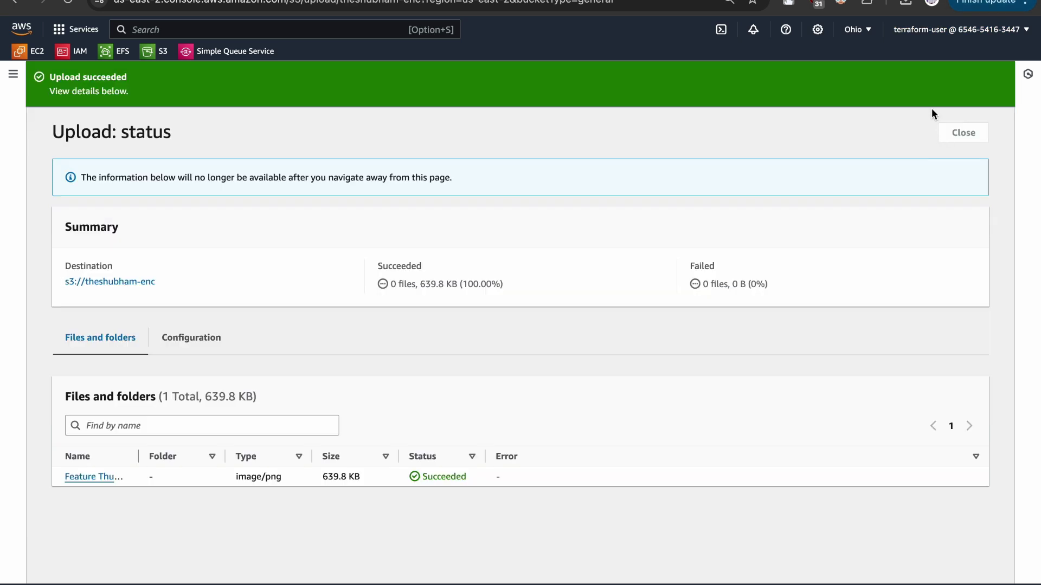
pyautogui.click(964, 133)
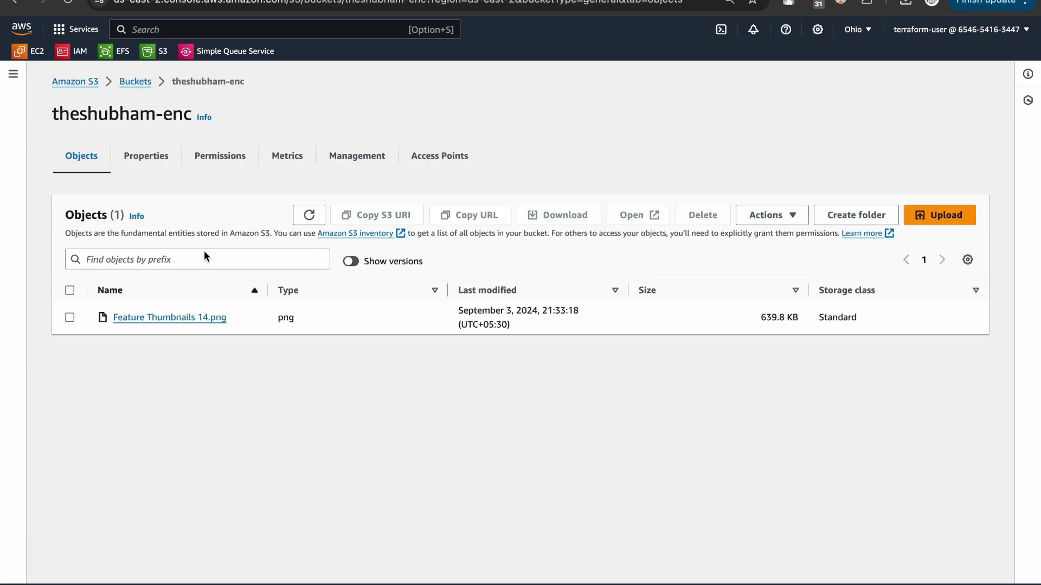
# Step: Open Feature Thumbnails 14.png and examine the encryption type in its server-side encryption settings
pyautogui.click(178, 320)
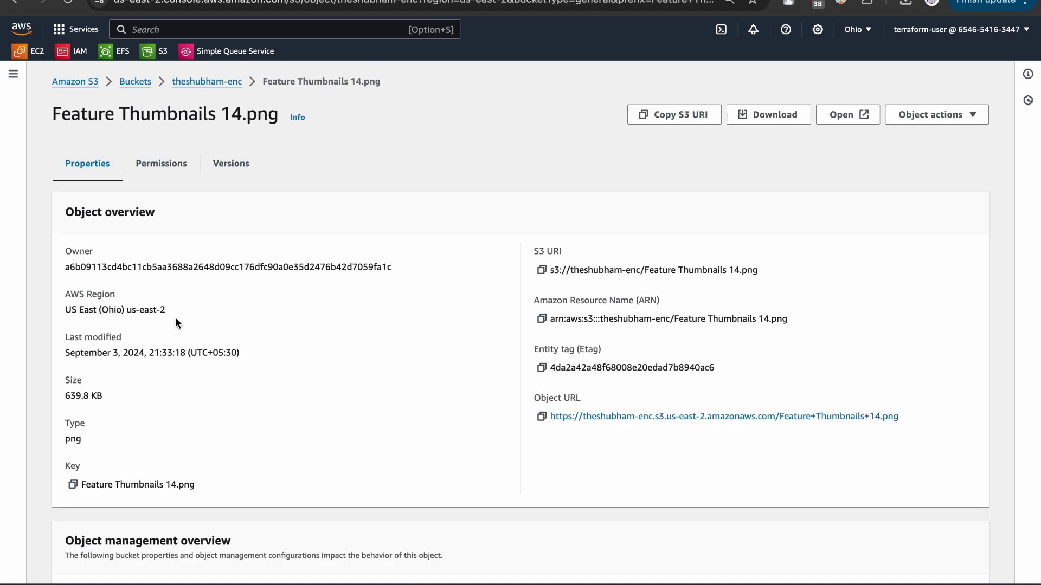
pyautogui.scroll(-7, 175, 323)
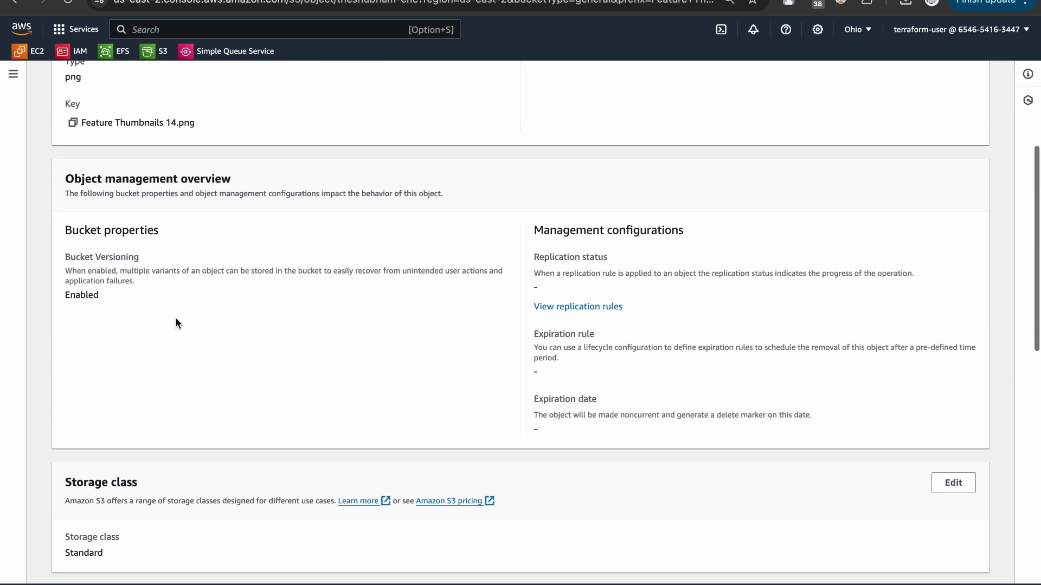
pyautogui.scroll(-5, 176, 323)
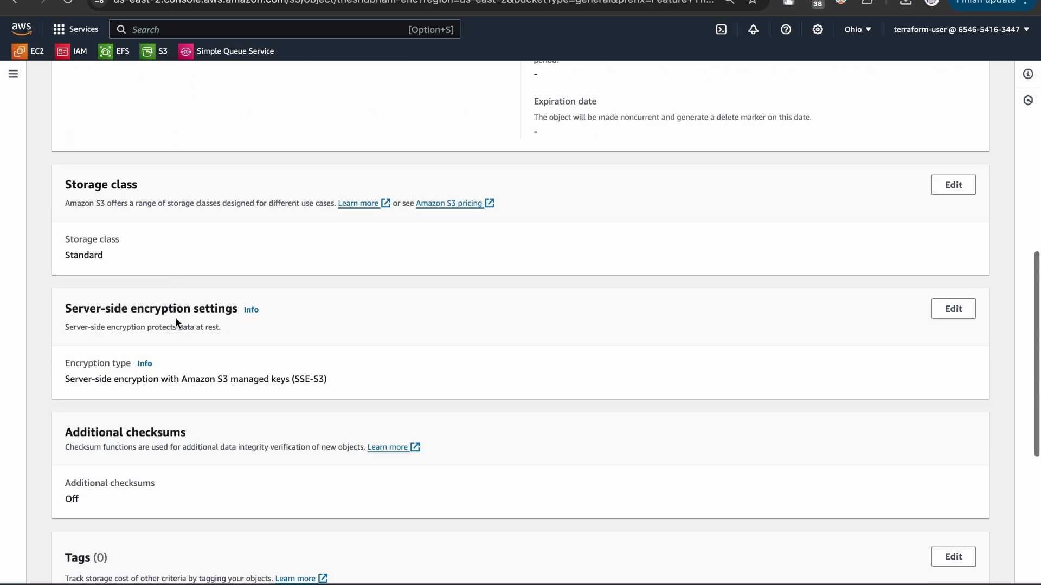
pyautogui.scroll(-1, 176, 319)
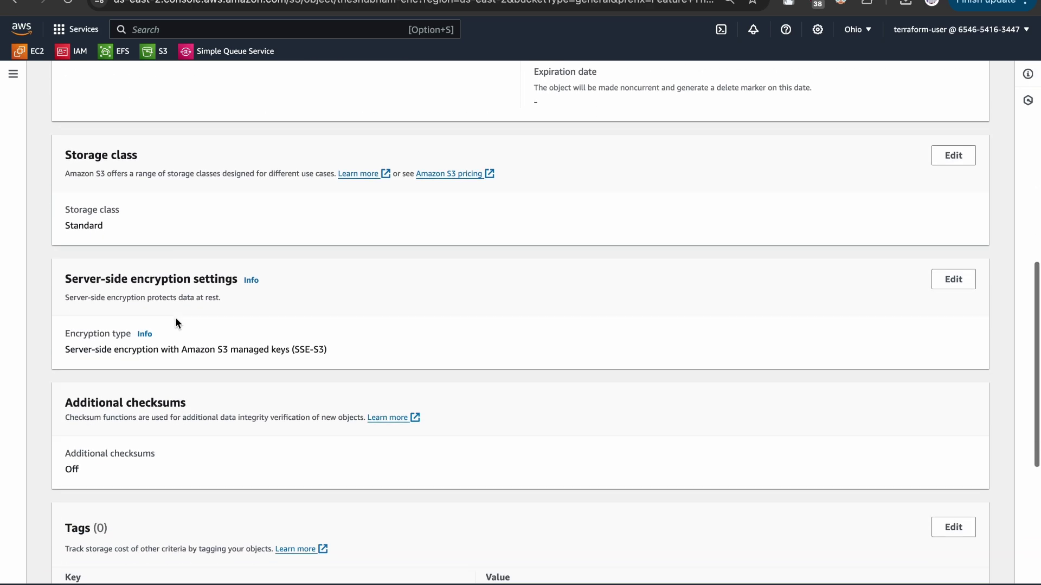
pyautogui.moveTo(67, 347); pyautogui.dragTo(385, 353)
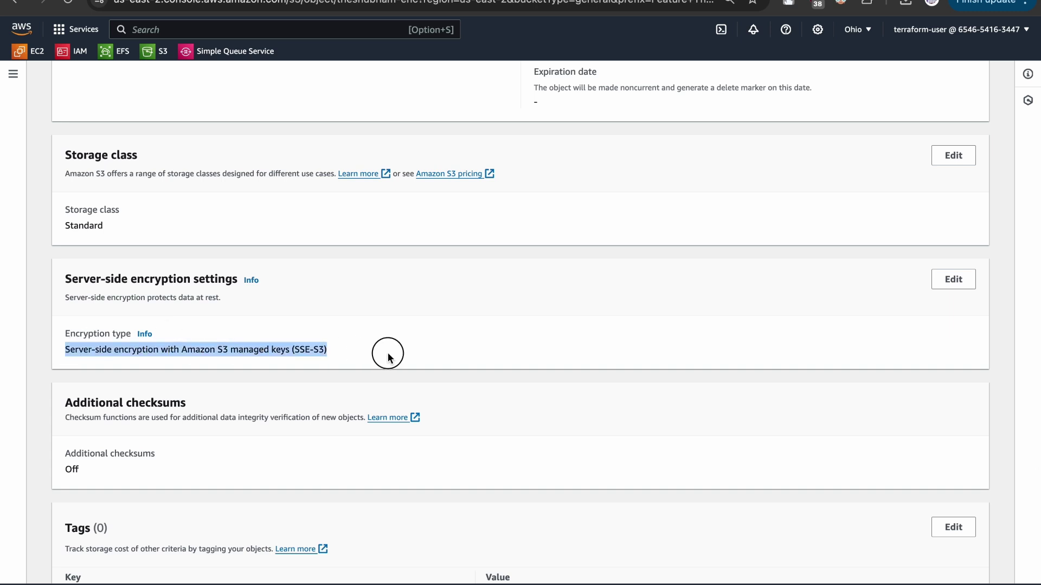
pyautogui.click(388, 352)
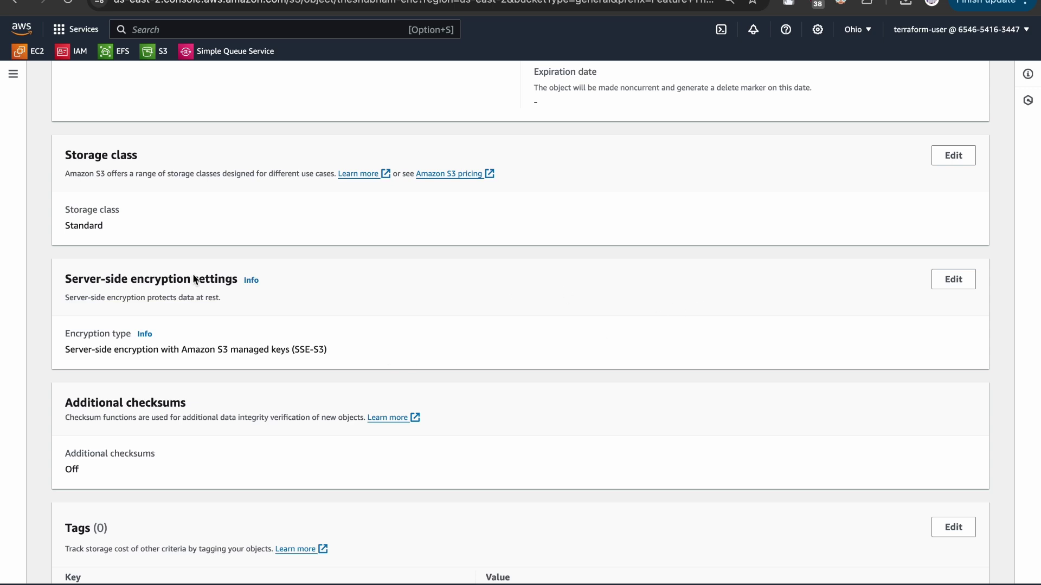
# Step: Edit the object's server-side encryption to override the bucket's default settings with AWS Key Management Service keys (SSE-KMS)
pyautogui.click(954, 280)
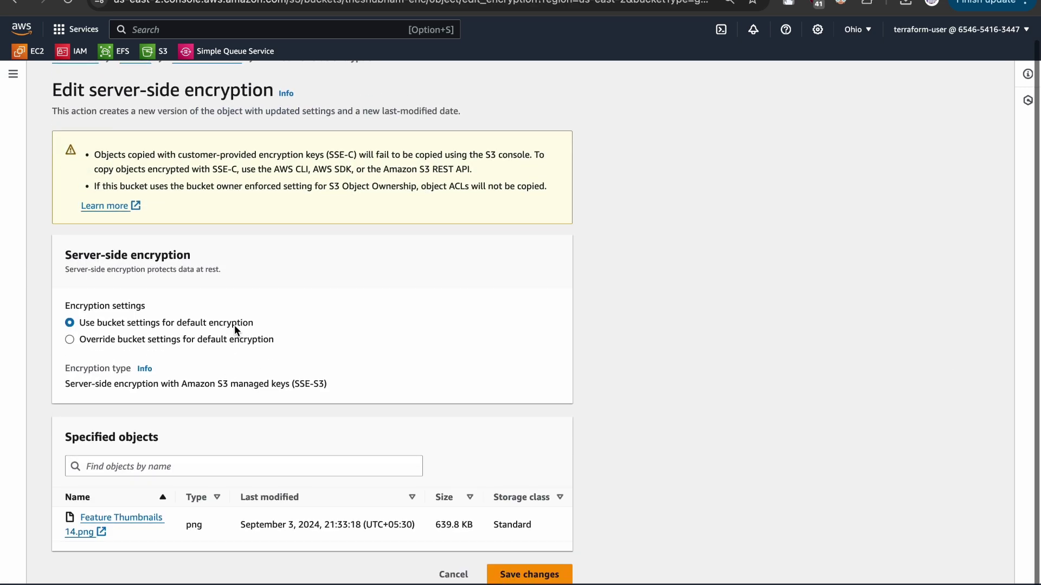
pyautogui.scroll(-1, 234, 324)
pyautogui.click(81, 332)
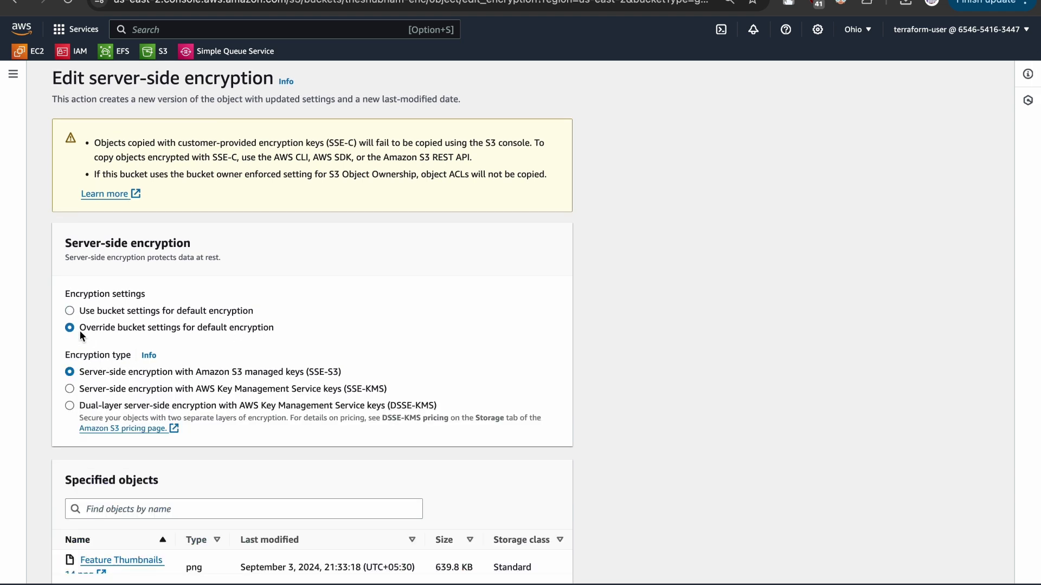
pyautogui.click(197, 389)
pyautogui.scroll(-3, 197, 385)
pyautogui.scroll(4, 198, 385)
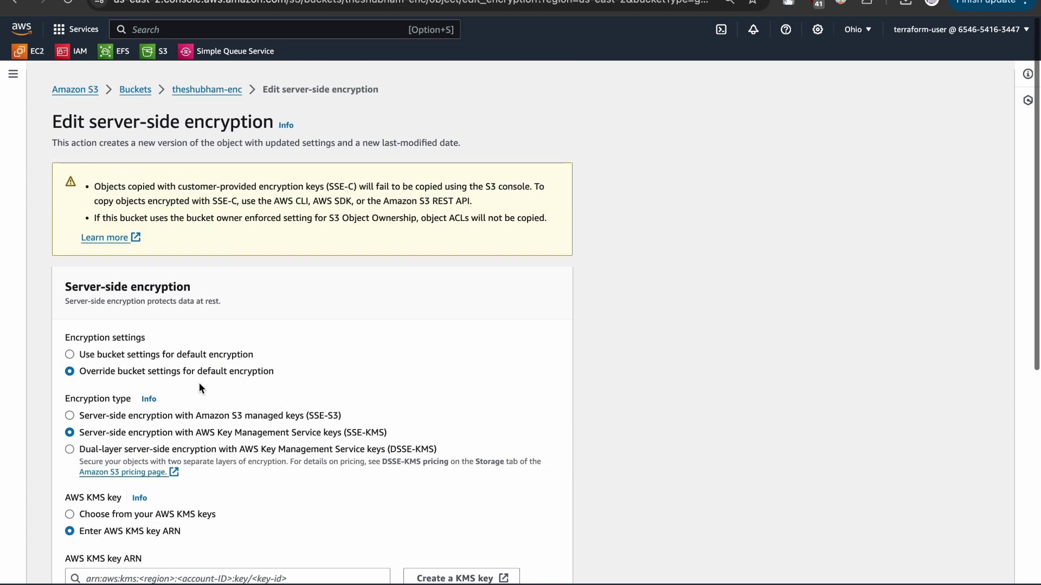
pyautogui.scroll(-2, 221, 309)
pyautogui.scroll(-2, 223, 313)
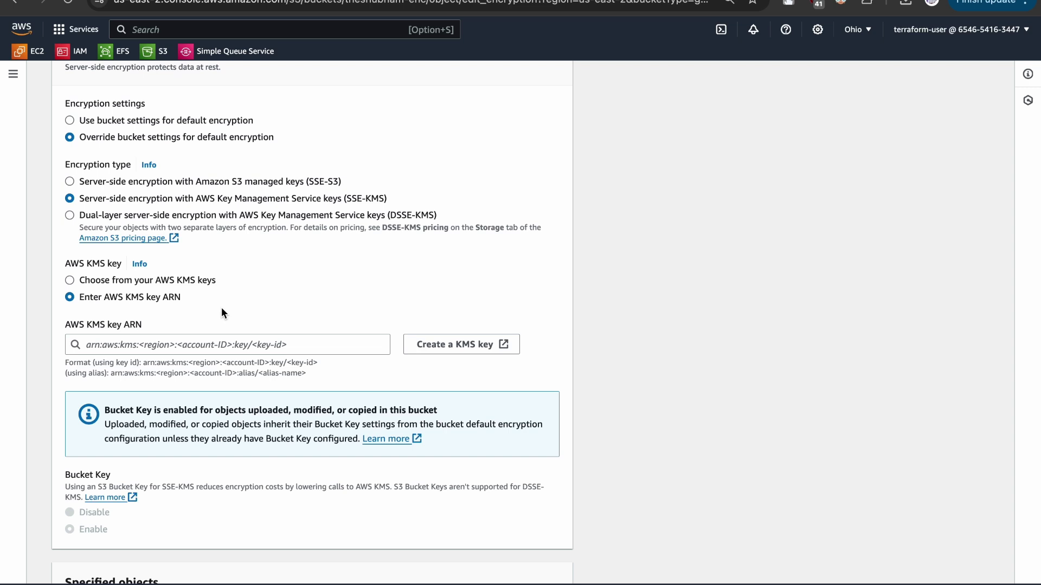
pyautogui.scroll(-2, 221, 313)
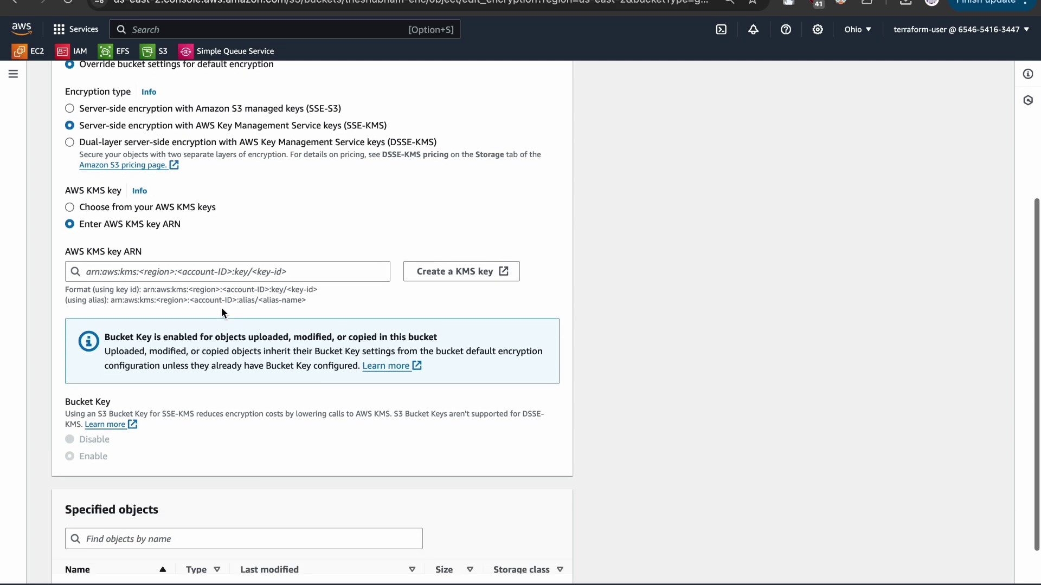
pyautogui.scroll(-1, 221, 308)
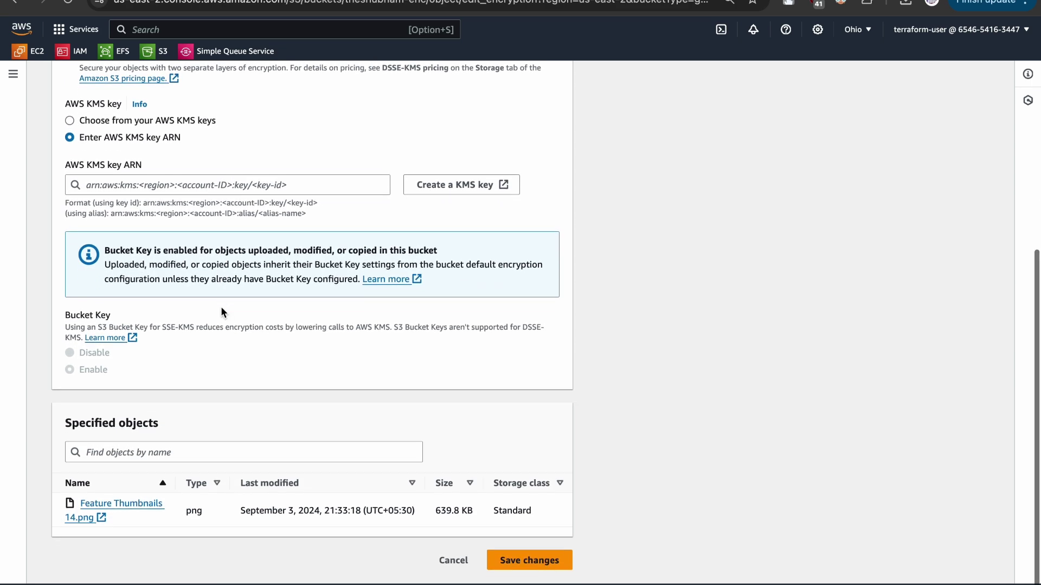
pyautogui.scroll(2, 221, 313)
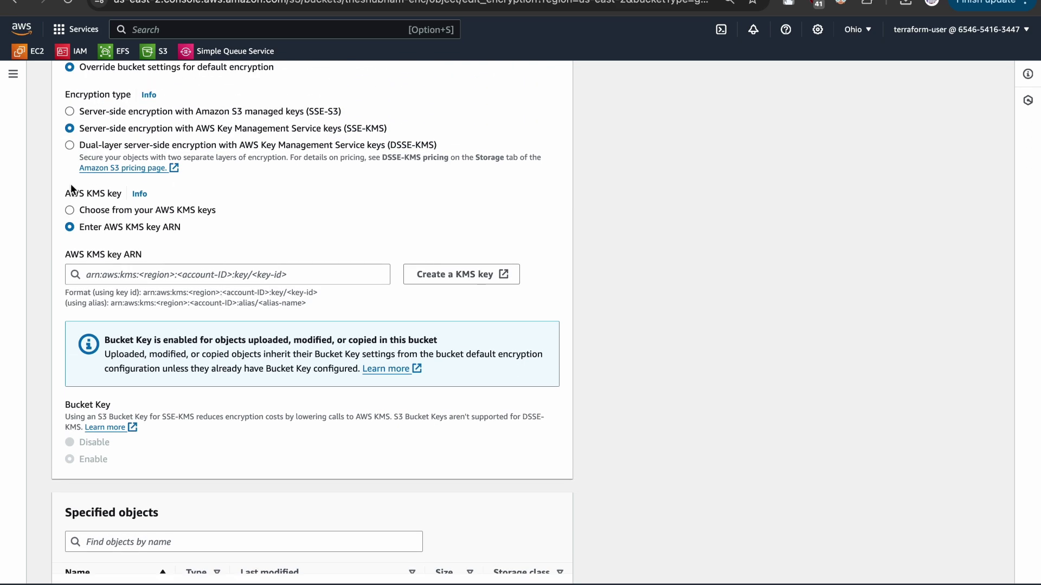
# Step: Choose the existing aws/s3 key from your AWS KMS keys, save the encryption changes and close the status page
pyautogui.moveTo(70, 194); pyautogui.dragTo(111, 195)
pyautogui.click(105, 213)
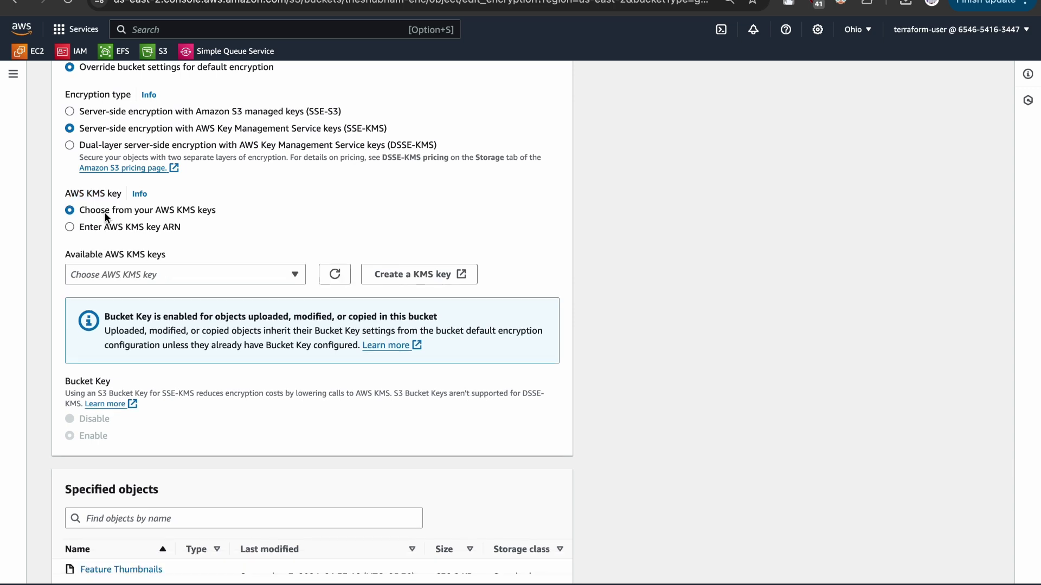
pyautogui.click(268, 277)
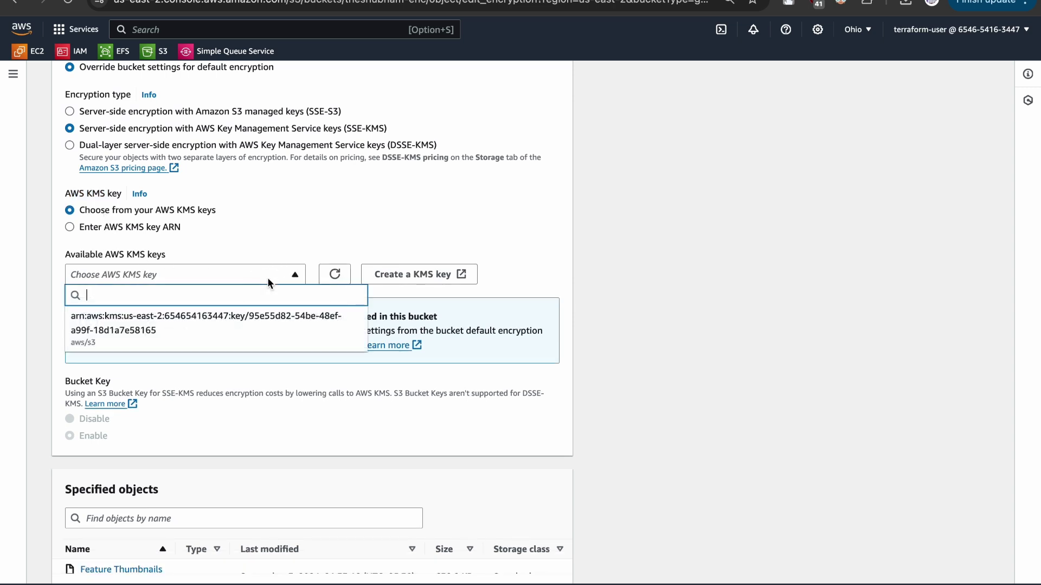
pyautogui.click(186, 326)
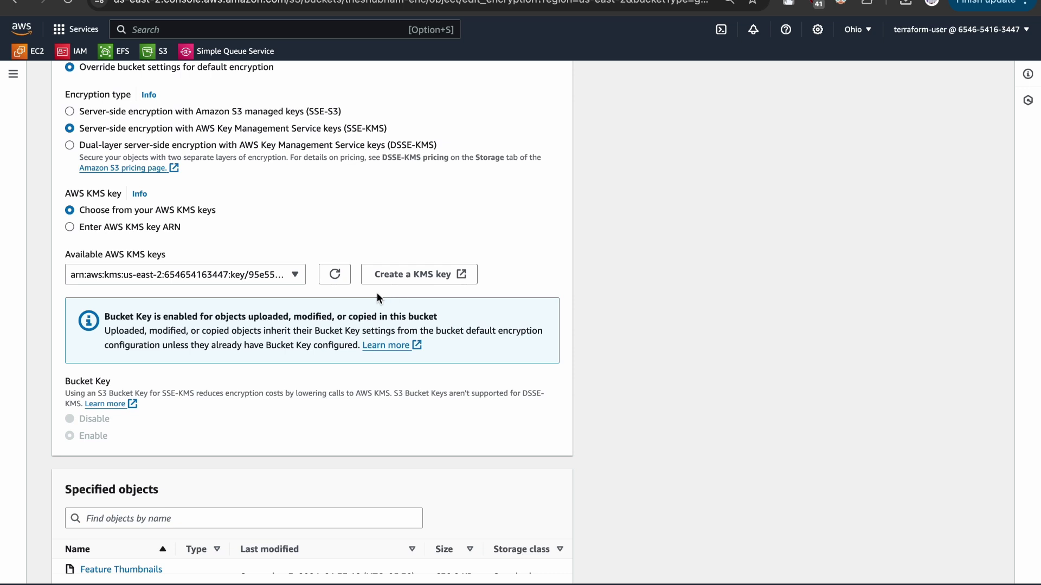
pyautogui.scroll(-2, 377, 292)
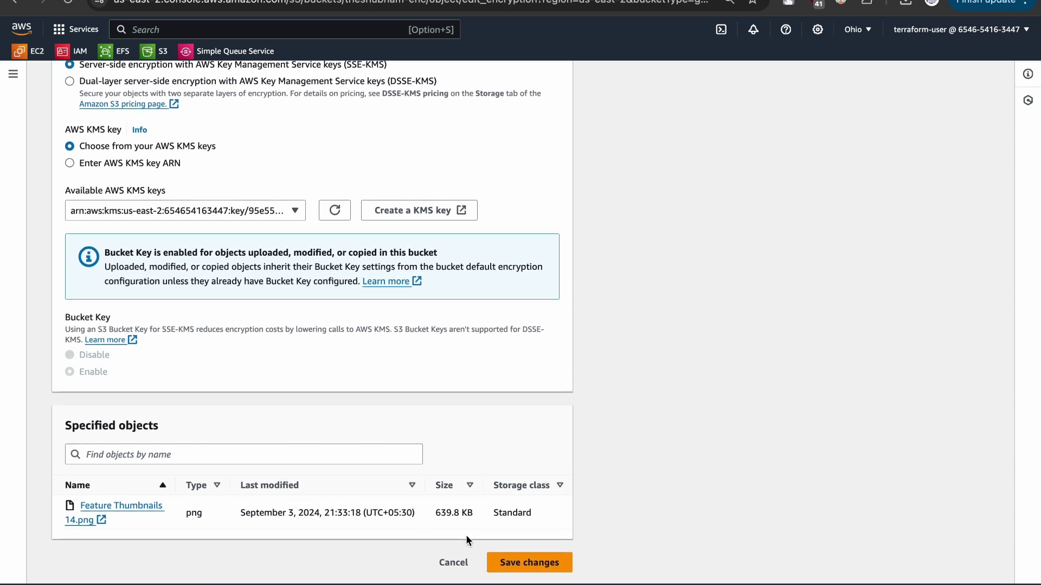
pyautogui.click(510, 564)
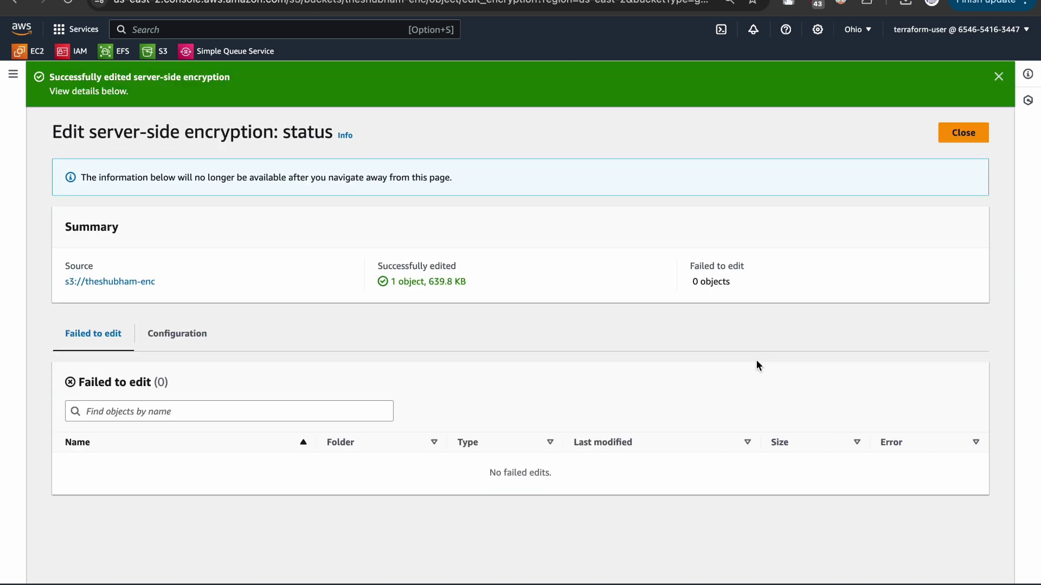
pyautogui.click(969, 142)
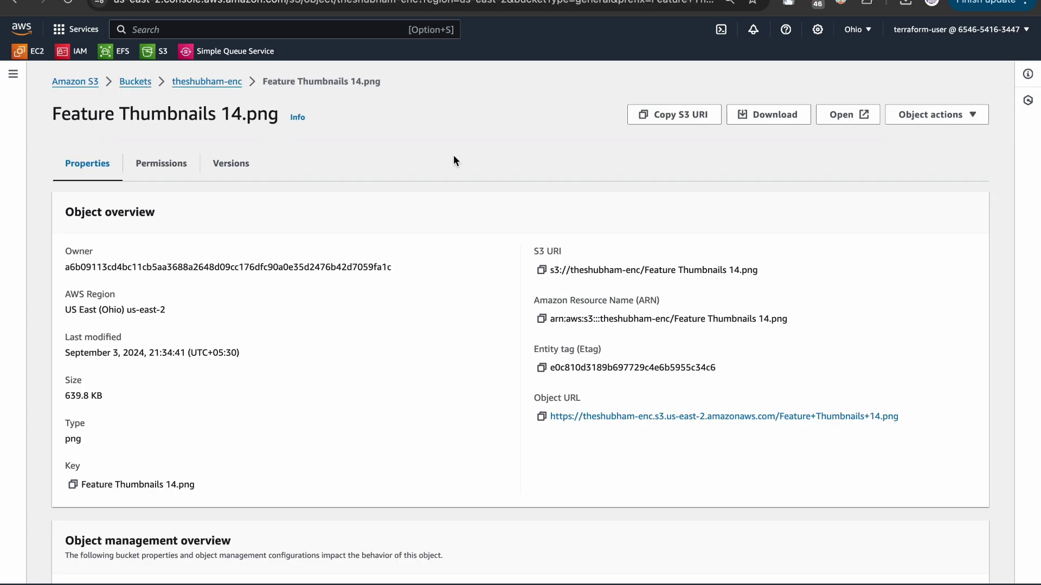
# Step: Check the encryption type in the server-side encryption settings of the updated Feature Thumbnails 14.png
pyautogui.moveTo(48, 114); pyautogui.dragTo(333, 114)
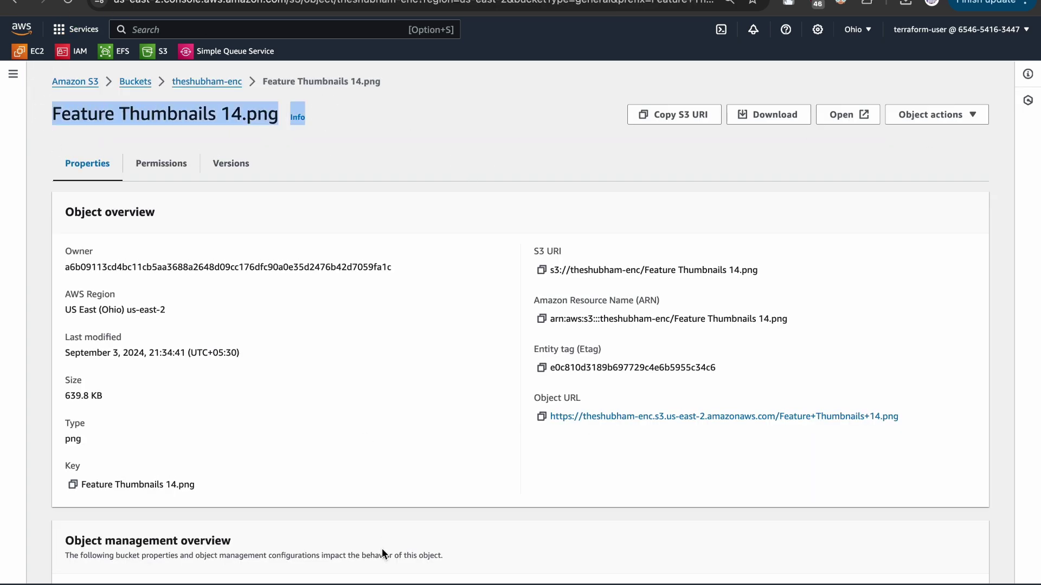
pyautogui.scroll(-13, 382, 548)
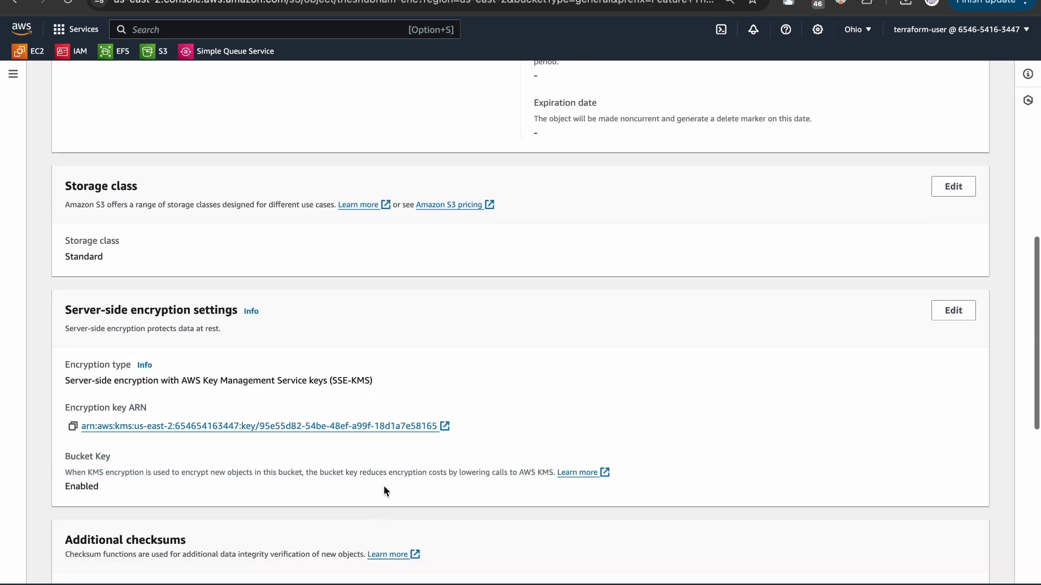
pyautogui.scroll(-2, 193, 268)
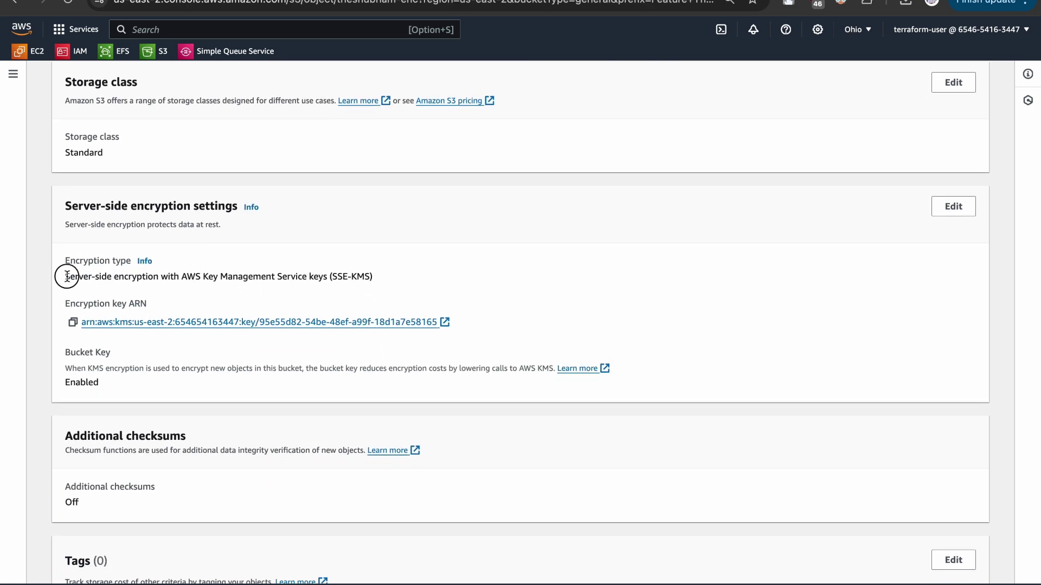
pyautogui.moveTo(67, 277); pyautogui.dragTo(382, 275)
pyautogui.click(405, 284)
pyautogui.scroll(15, 954, 210)
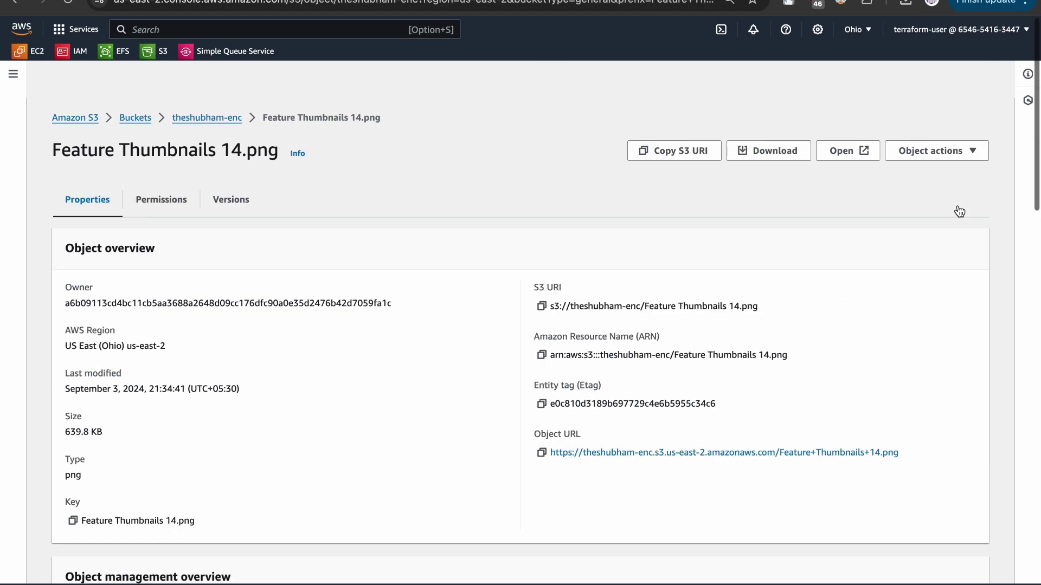
# Step: Show object versions in the bucket and examine the server-side encryption settings of the older Feature Thumbnails 14.png version
pyautogui.click(191, 82)
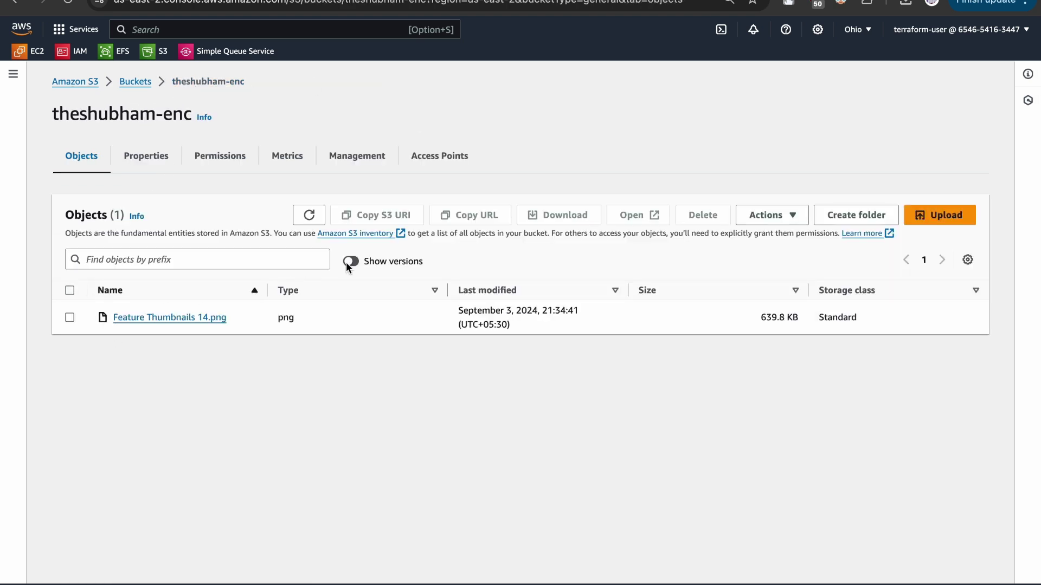
pyautogui.click(351, 262)
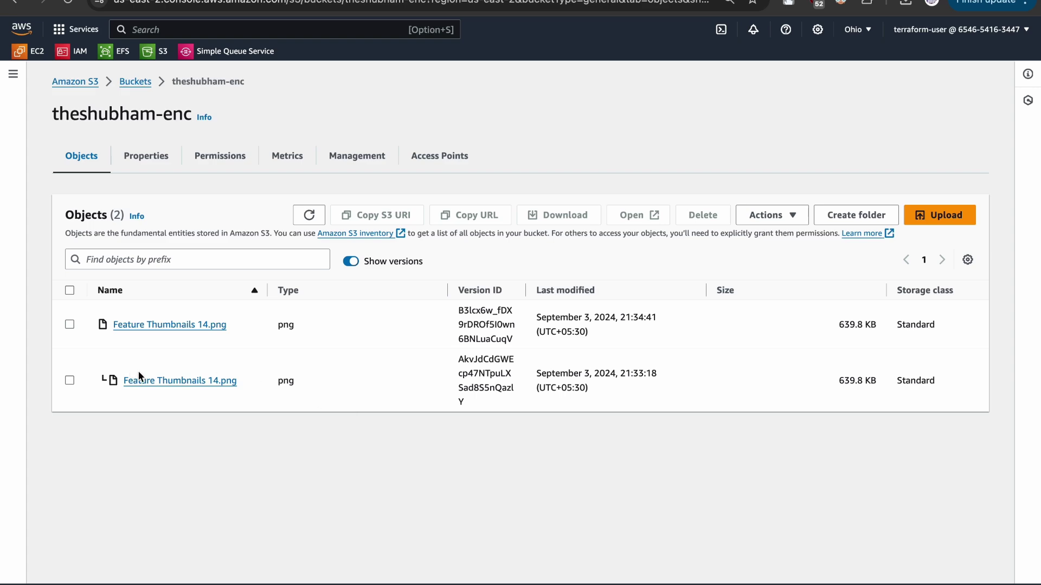
pyautogui.click(149, 381)
pyautogui.scroll(-10, 304, 384)
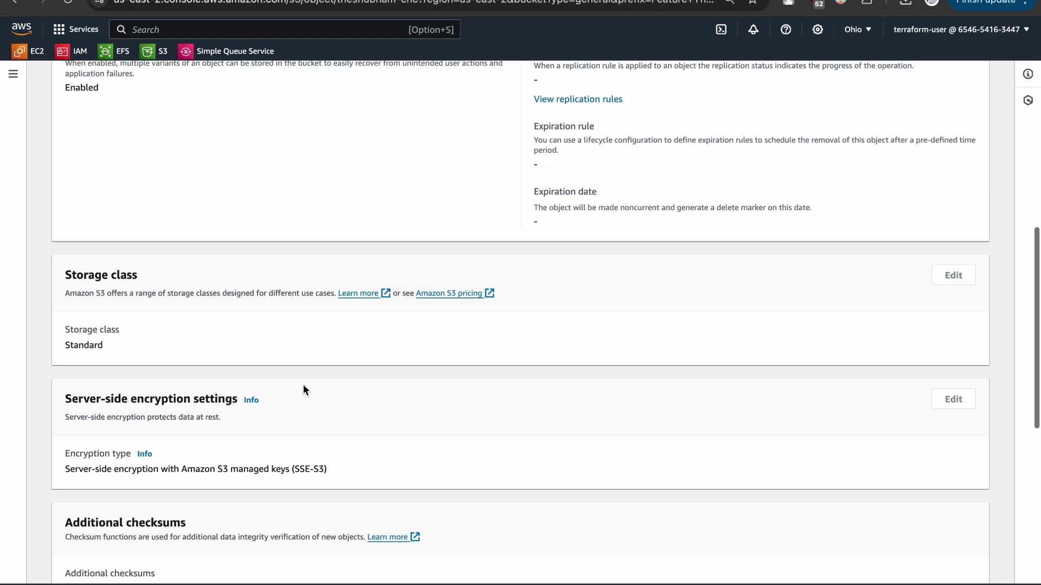
pyautogui.scroll(-3, 304, 385)
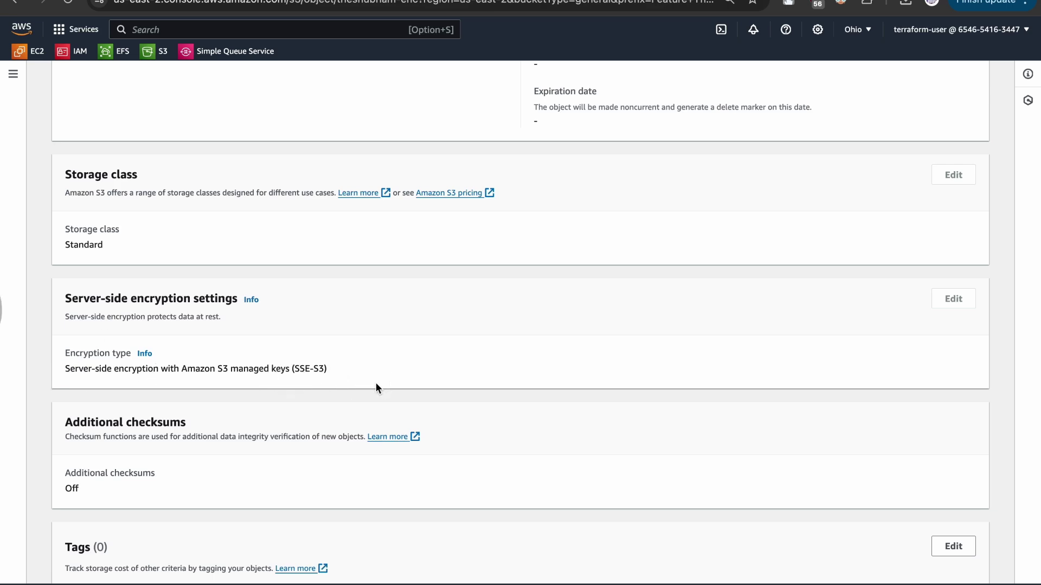
# Step: Examine the server-side encryption settings of the current Feature Thumbnails 14.png version and return to the bucket's object list
pyautogui.press('super+bracketleft')
pyautogui.click(207, 318)
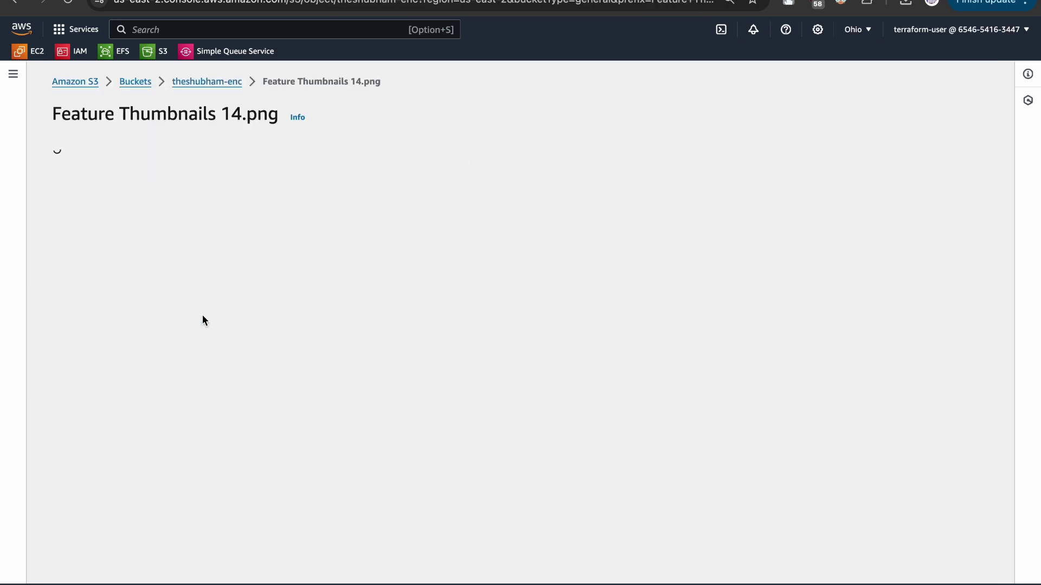
pyautogui.scroll(-12, 246, 431)
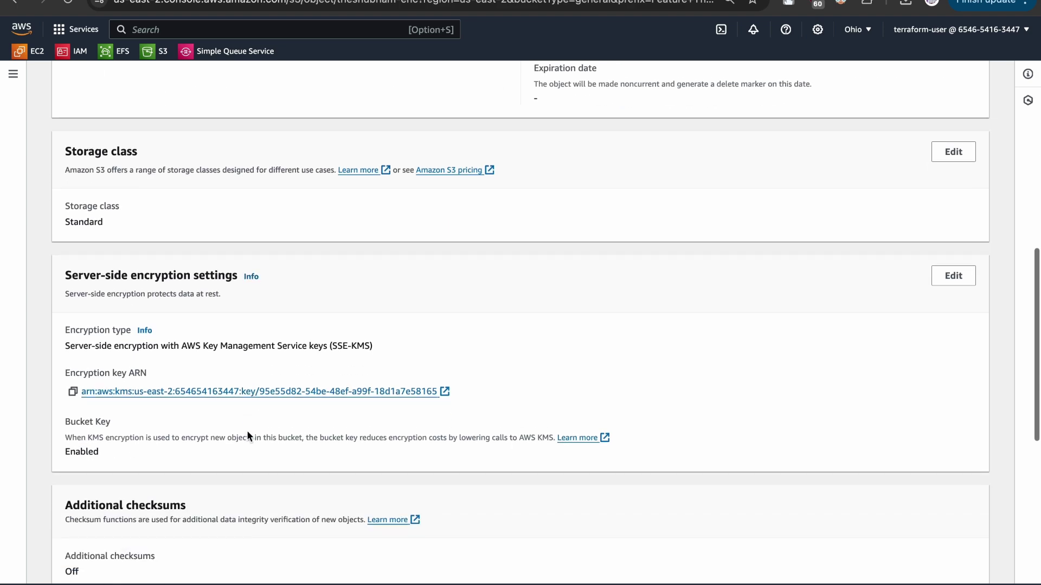
pyautogui.moveTo(92, 345); pyautogui.dragTo(388, 379)
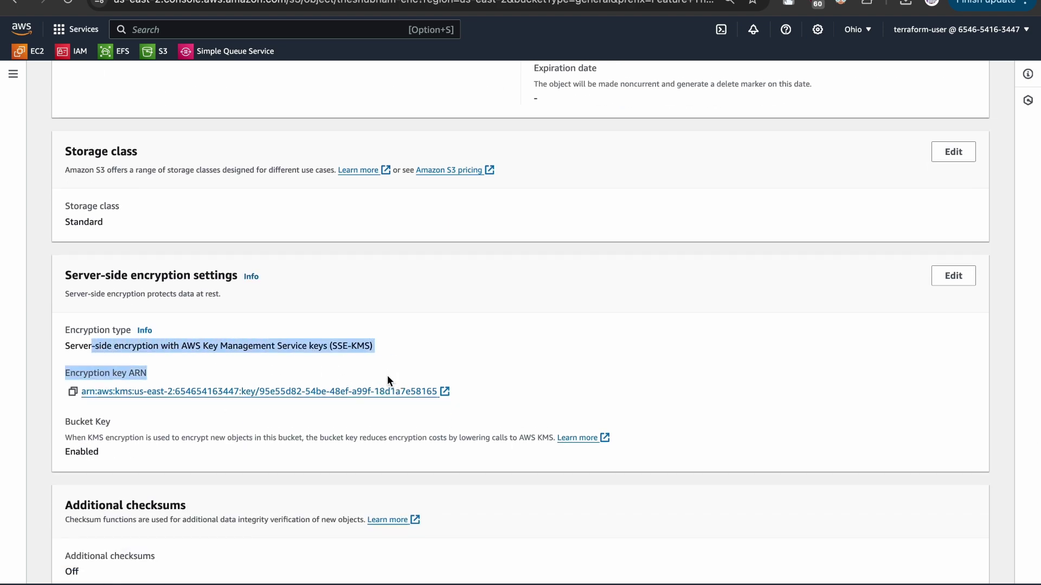
pyautogui.hscroll(-5, 387, 375)
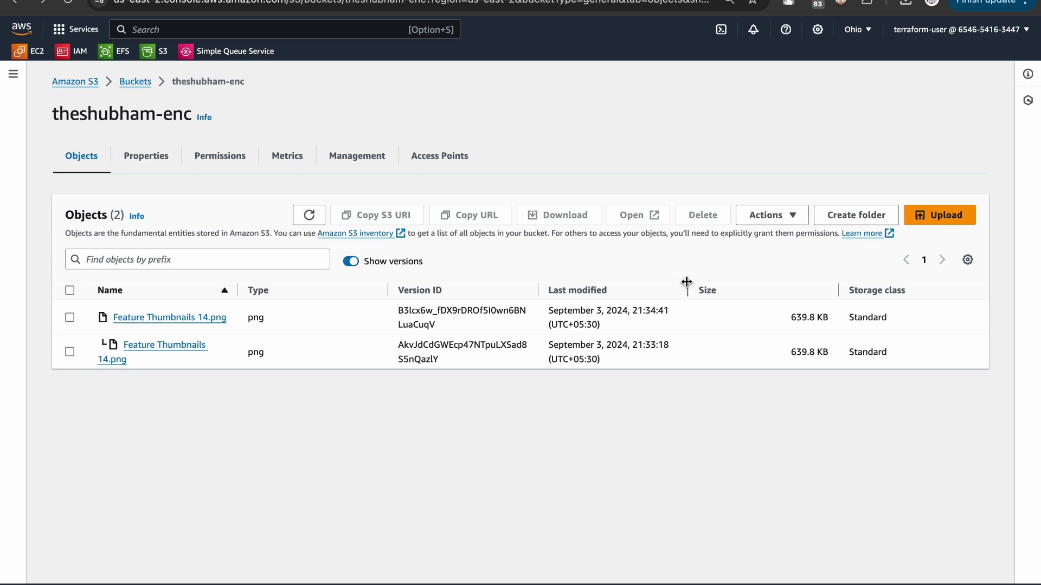
# Step: Start a new upload to the theshubham-enc bucket and add the file Feature Thumbnails 13.png
pyautogui.click(934, 215)
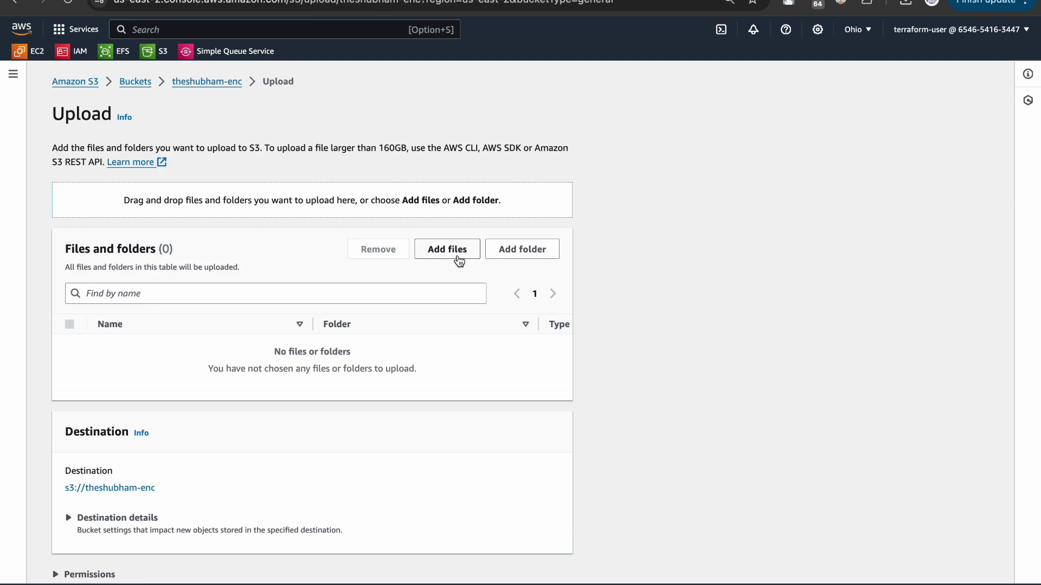
pyautogui.click(459, 261)
pyautogui.click(333, 342)
pyautogui.doubleClick(334, 342)
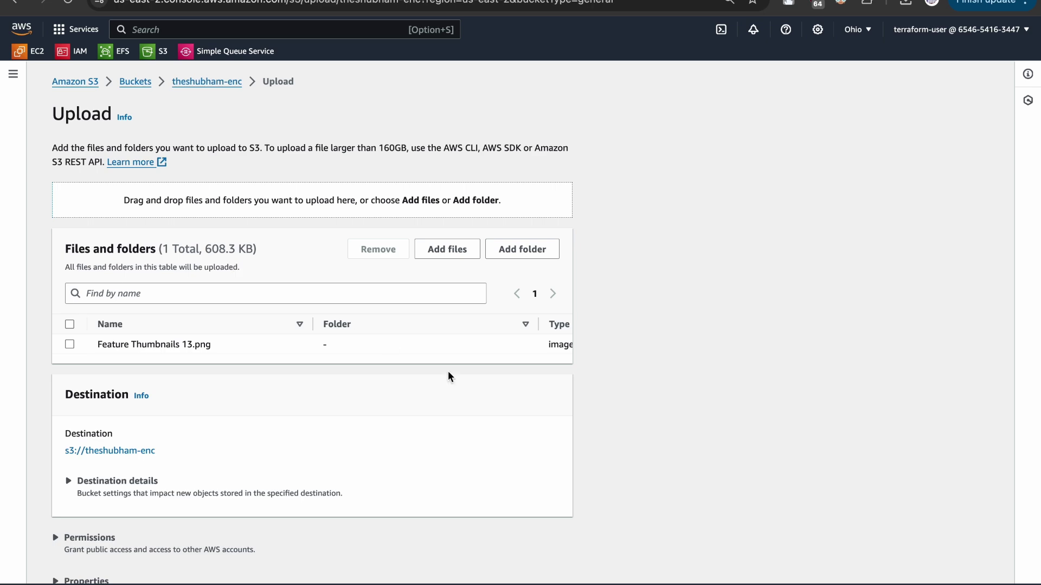
# Step: In the upload's properties, specify an encryption key, overriding the bucket's default encryption with Amazon S3 managed keys (SSE-S3)
pyautogui.scroll(-2, 448, 374)
pyautogui.click(58, 514)
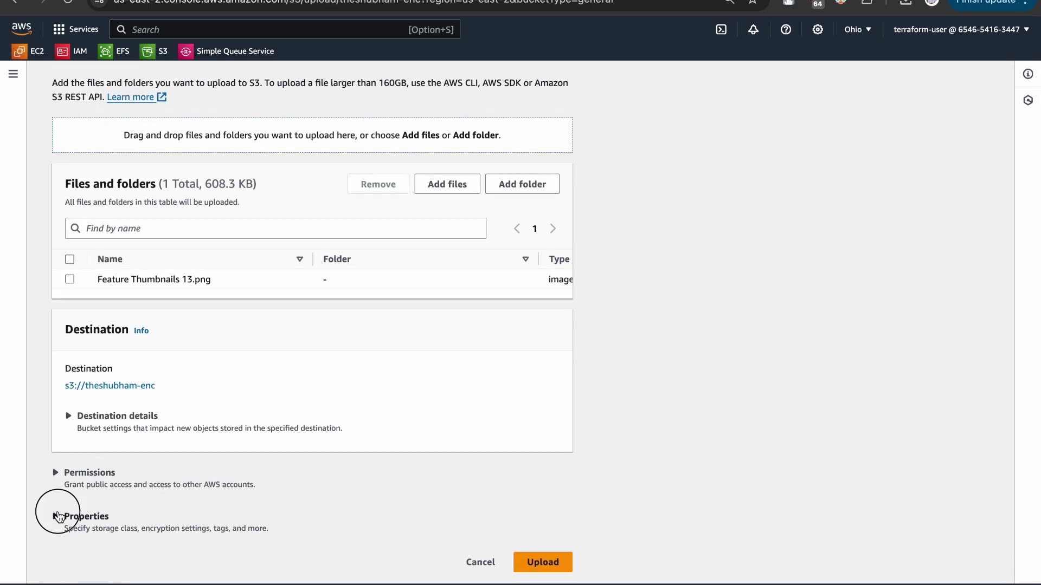
pyautogui.scroll(-15, 264, 495)
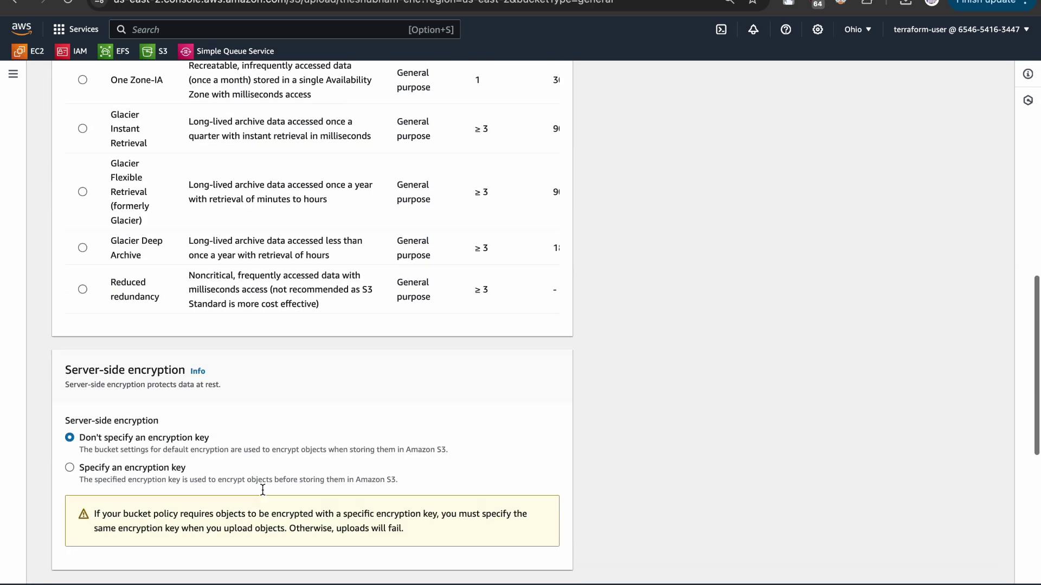
pyautogui.scroll(-2, 262, 489)
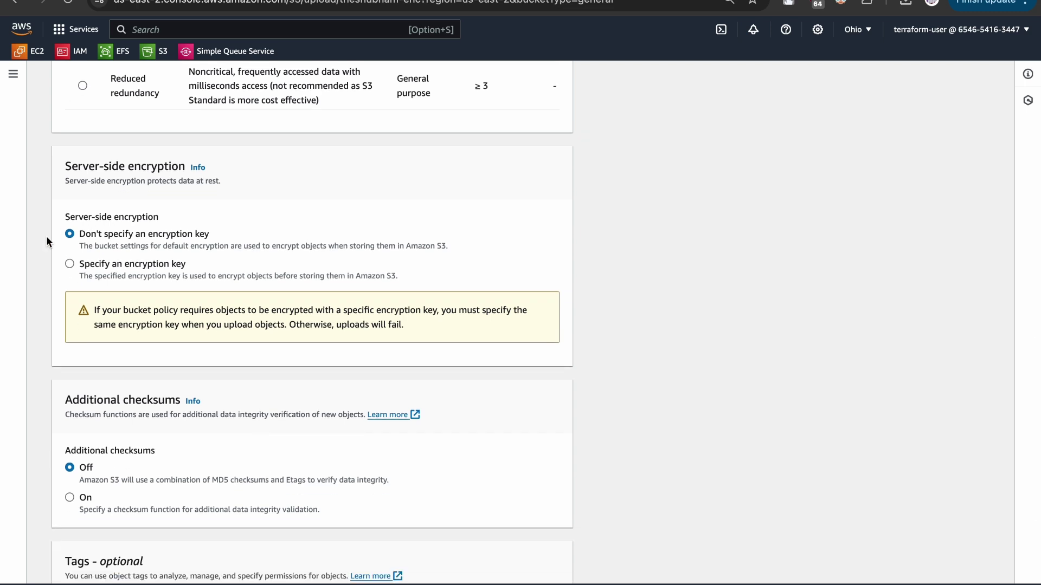
pyautogui.click(70, 264)
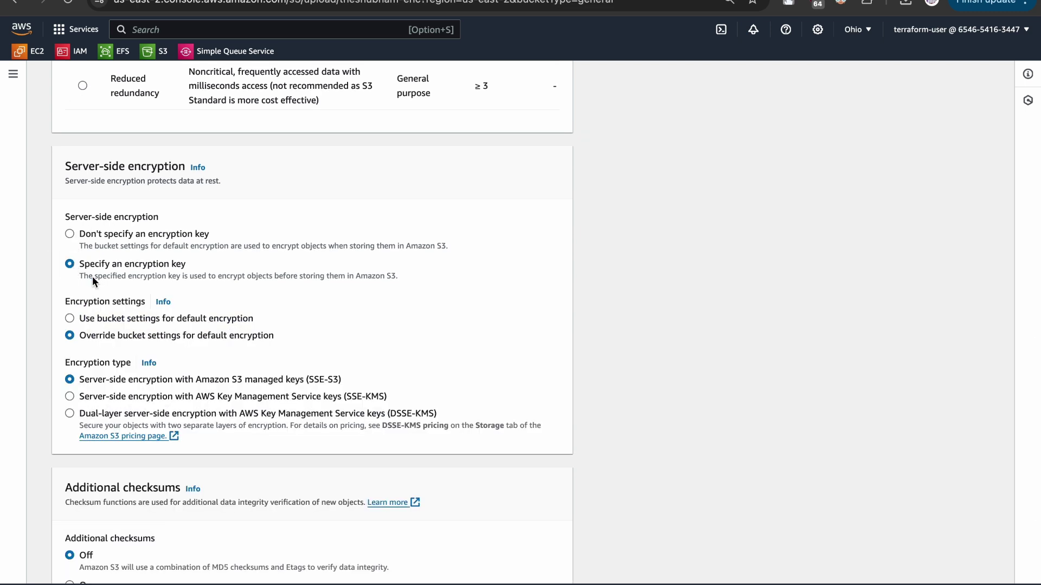
pyautogui.scroll(-3, 127, 350)
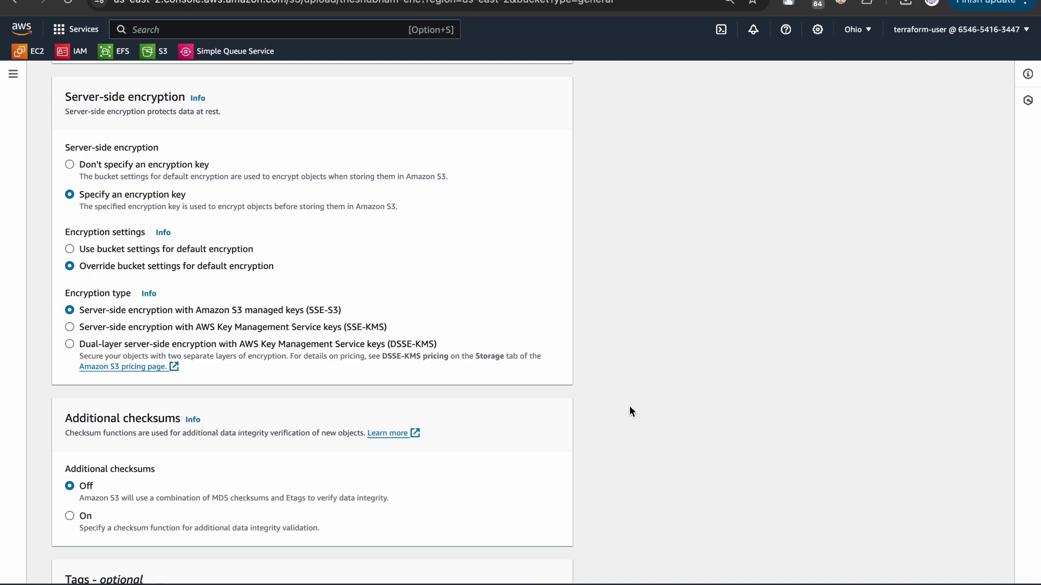
# Step: Upload Feature Thumbnails 13.png to the bucket and close the upload status page
pyautogui.scroll(-10, 792, 415)
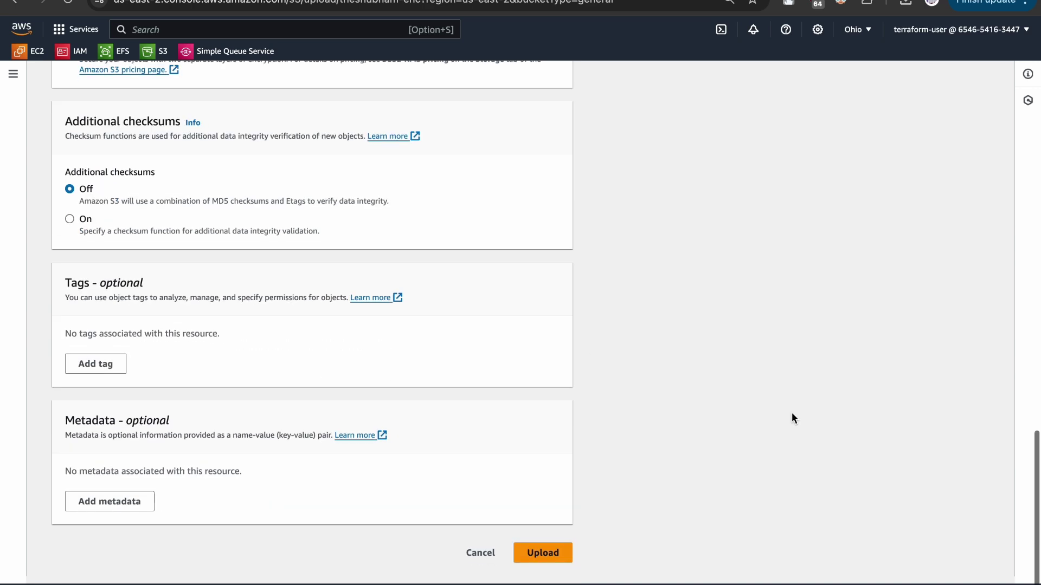
pyautogui.click(548, 562)
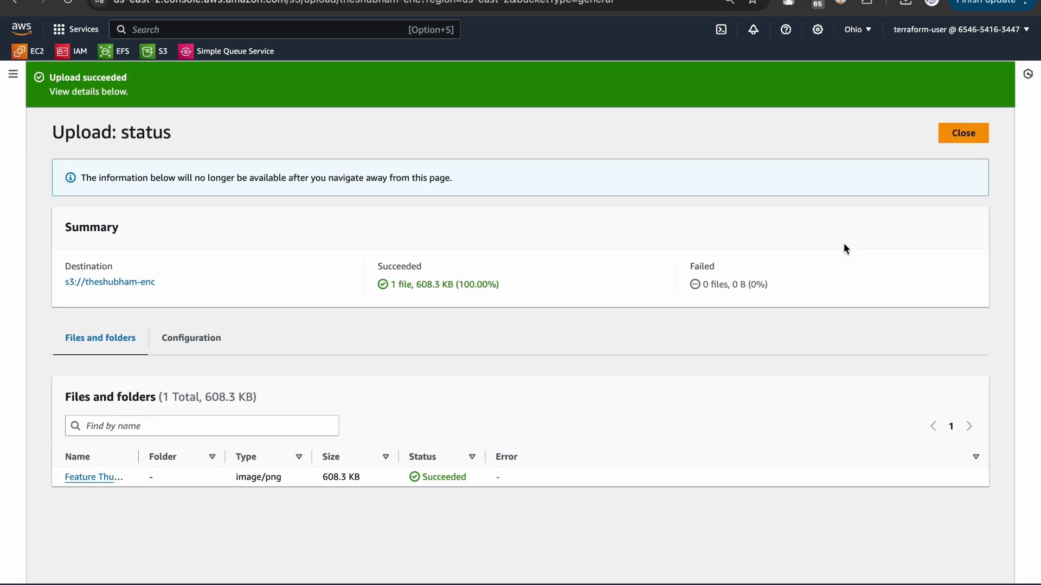
pyautogui.click(964, 132)
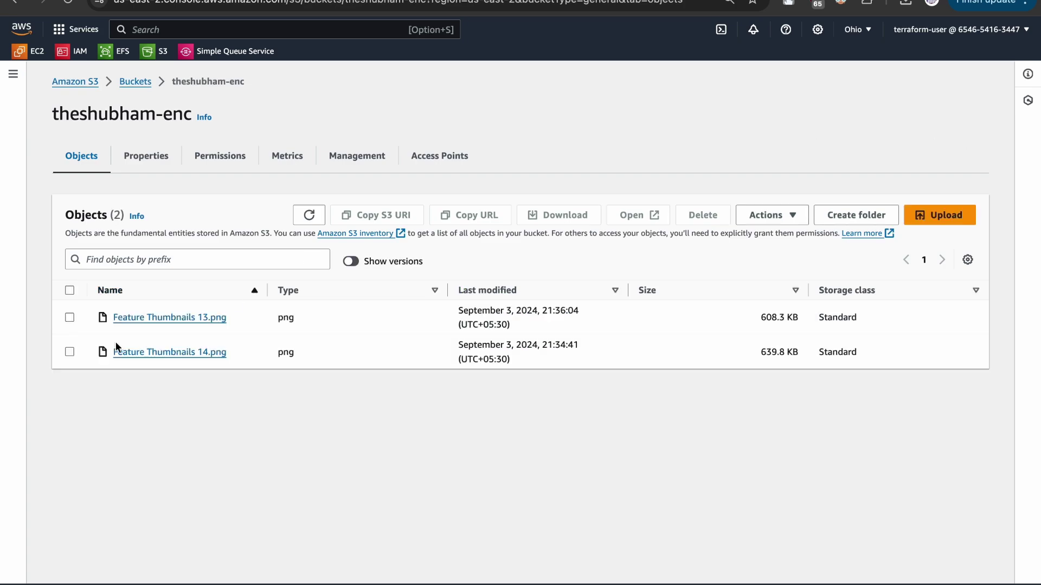
# Step: Check the server-side encryption settings of Feature Thumbnails 13.png and return to the bucket
pyautogui.click(145, 319)
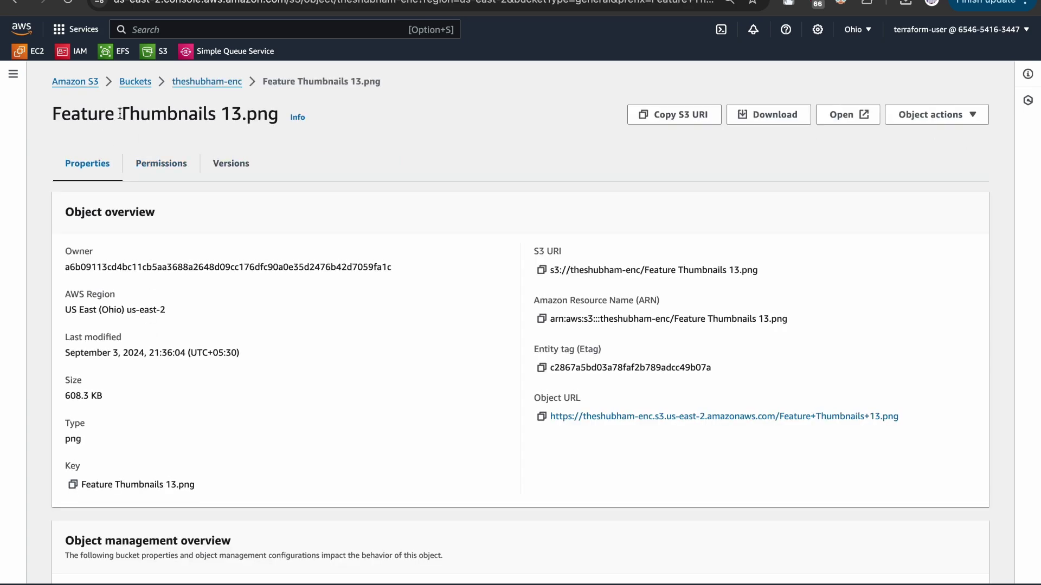
pyautogui.scroll(-10, 262, 428)
pyautogui.scroll(3, 261, 432)
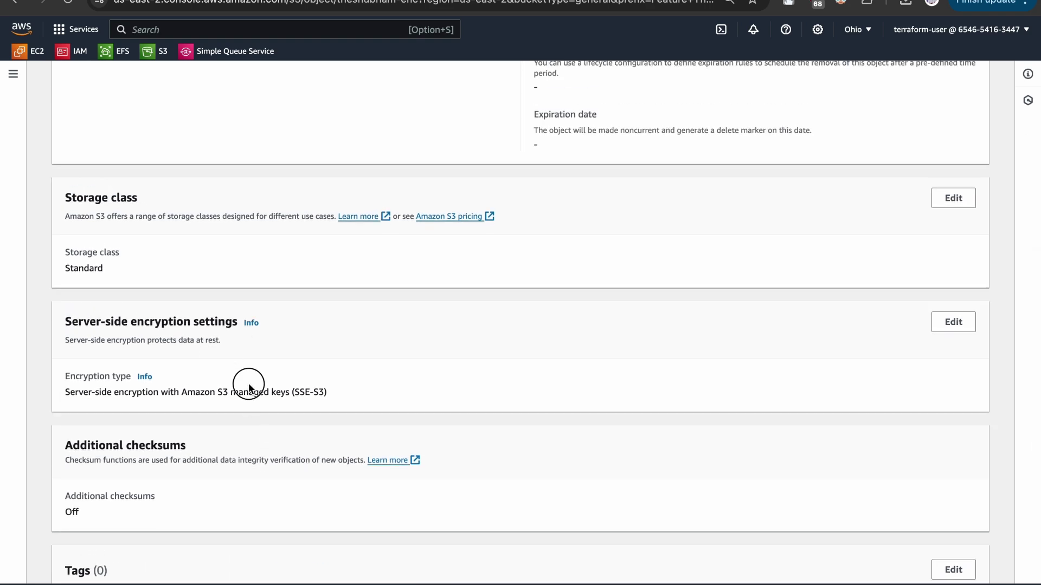
pyautogui.press('super+Left')
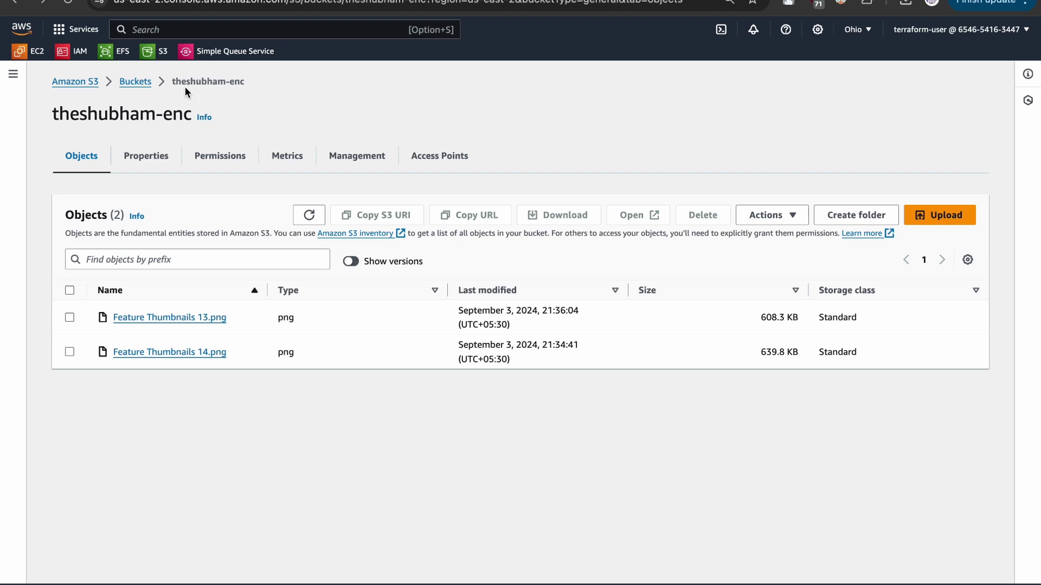
# Step: Edit the bucket's default encryption and set its type to server-side encryption with AWS Key Management Service keys (SSE-KMS)
pyautogui.click(146, 157)
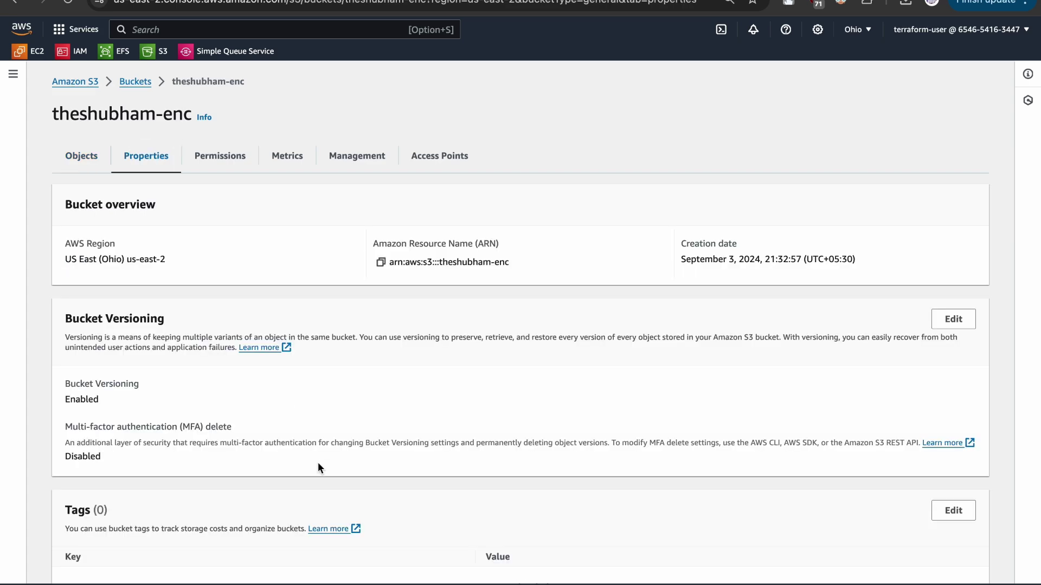
pyautogui.scroll(-5, 318, 467)
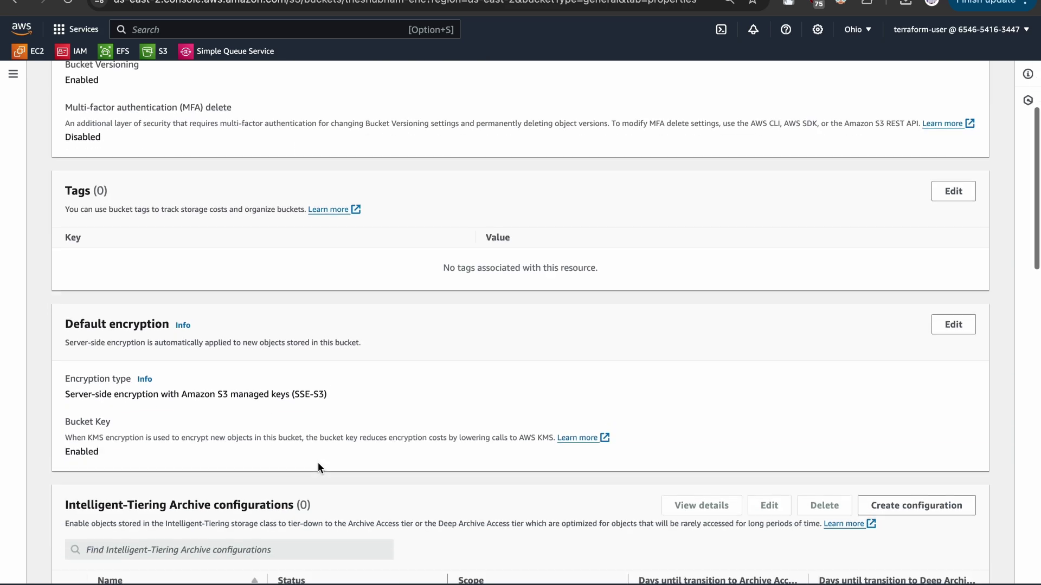
pyautogui.moveTo(74, 313); pyautogui.dragTo(140, 313)
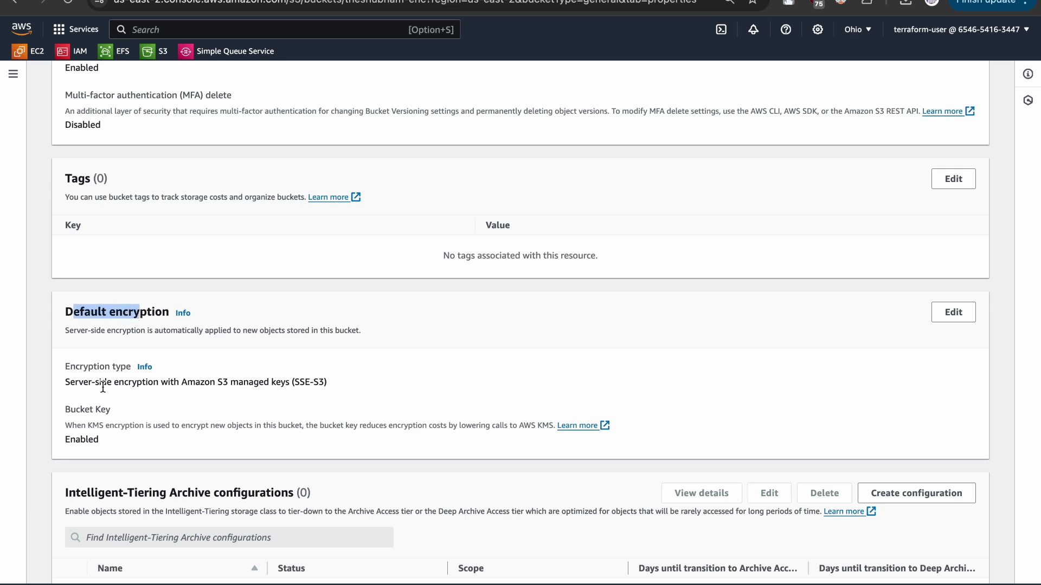
pyautogui.moveTo(76, 382); pyautogui.dragTo(388, 393)
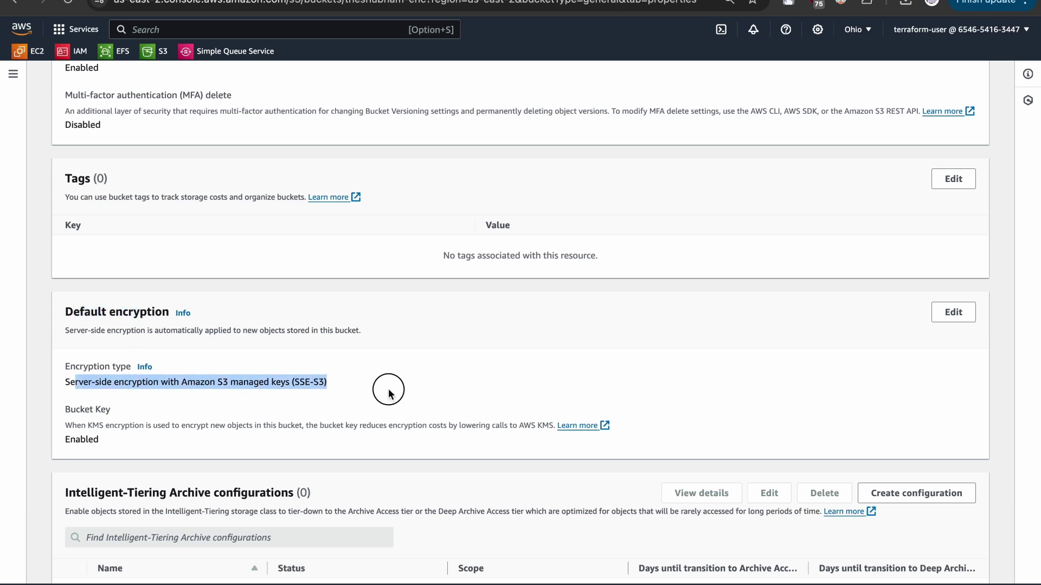
pyautogui.click(945, 317)
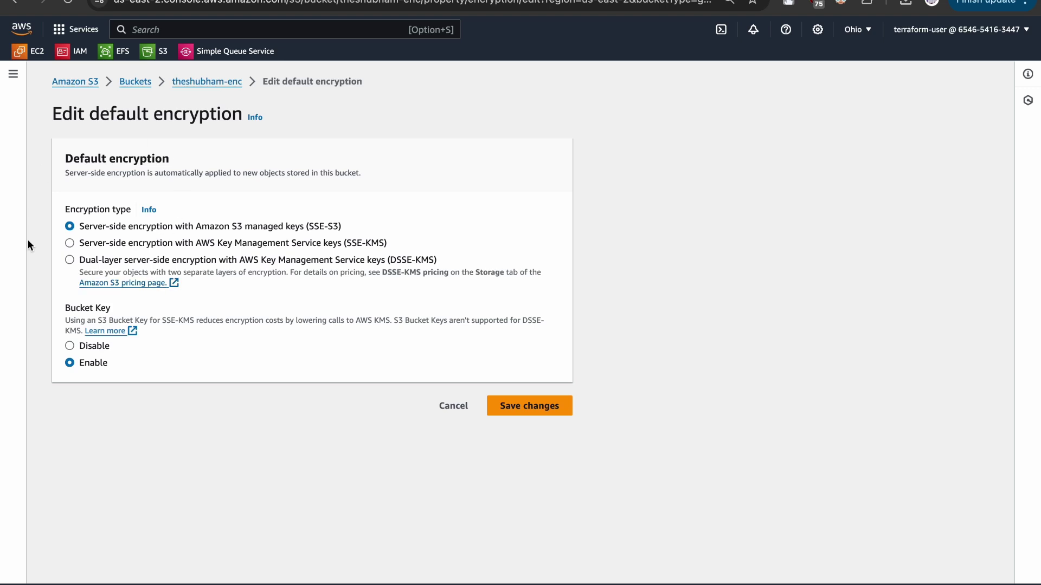
pyautogui.moveTo(196, 226); pyautogui.dragTo(376, 227)
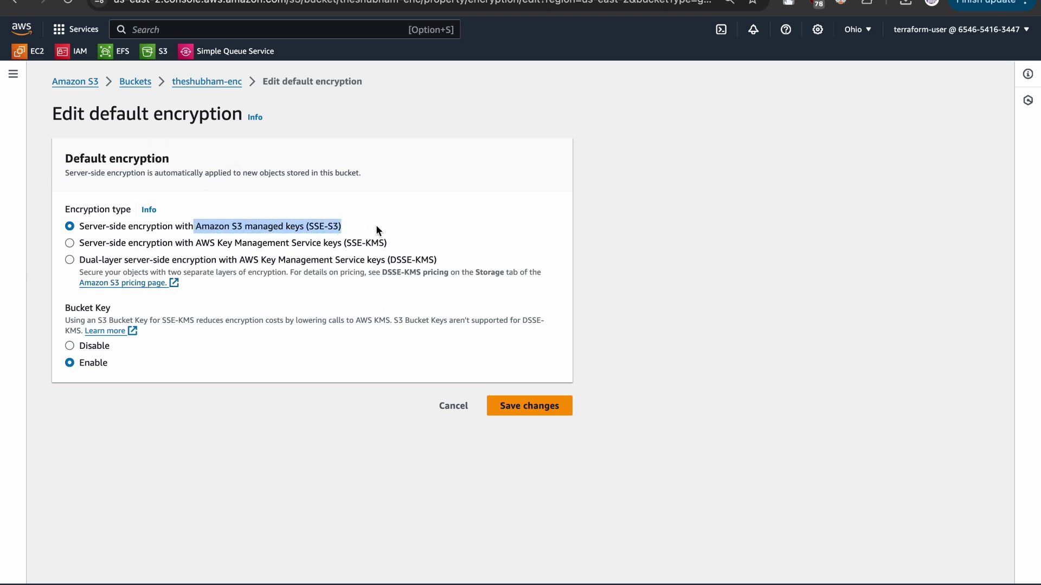
pyautogui.click(70, 243)
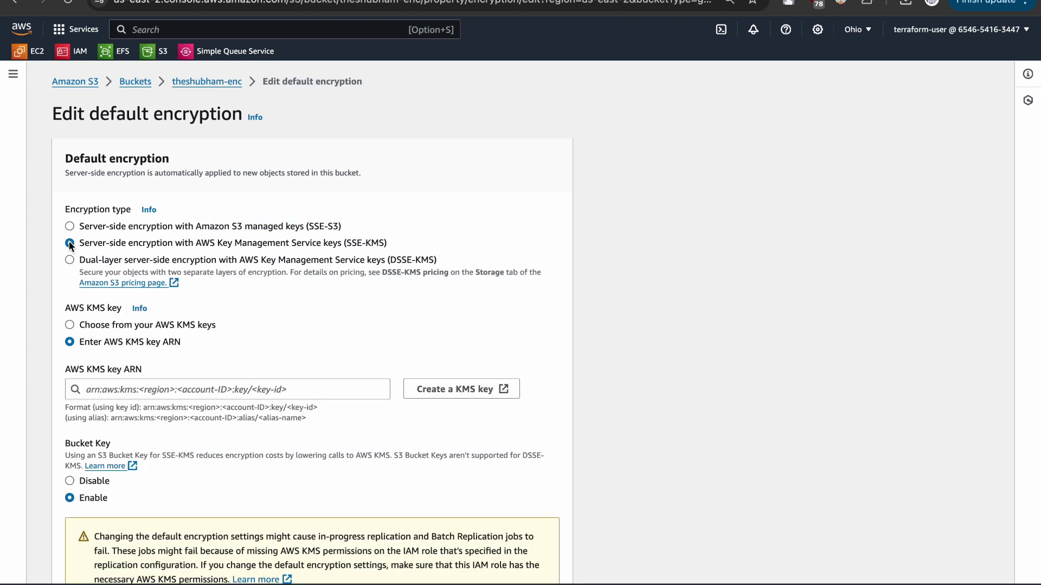
# Step: Choose the existing aws/s3 key from your AWS KMS keys, save the bucket's default encryption and dismiss the notification
pyautogui.click(102, 325)
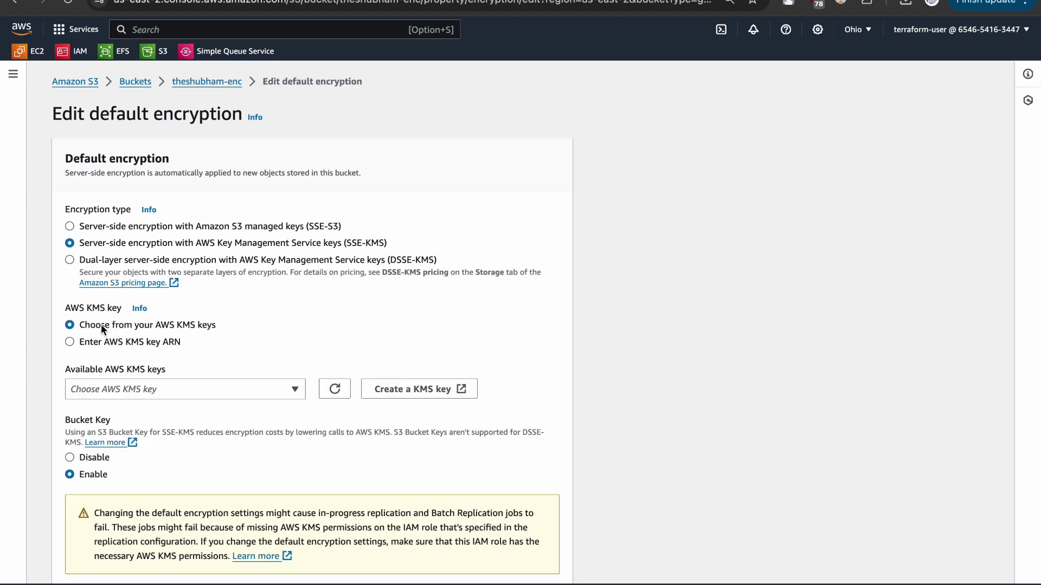
pyautogui.click(173, 387)
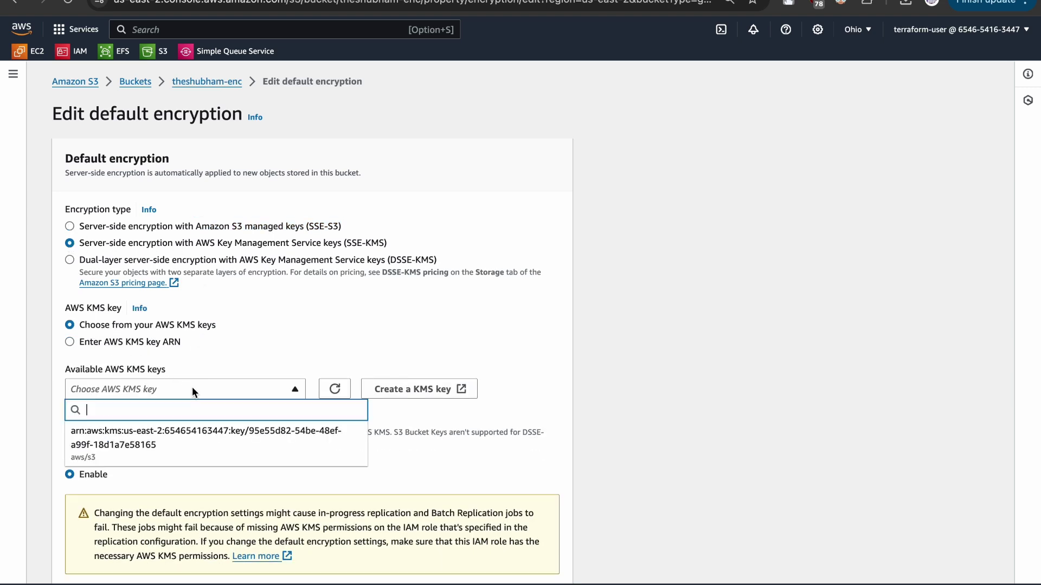
pyautogui.click(179, 430)
pyautogui.scroll(-2, 289, 483)
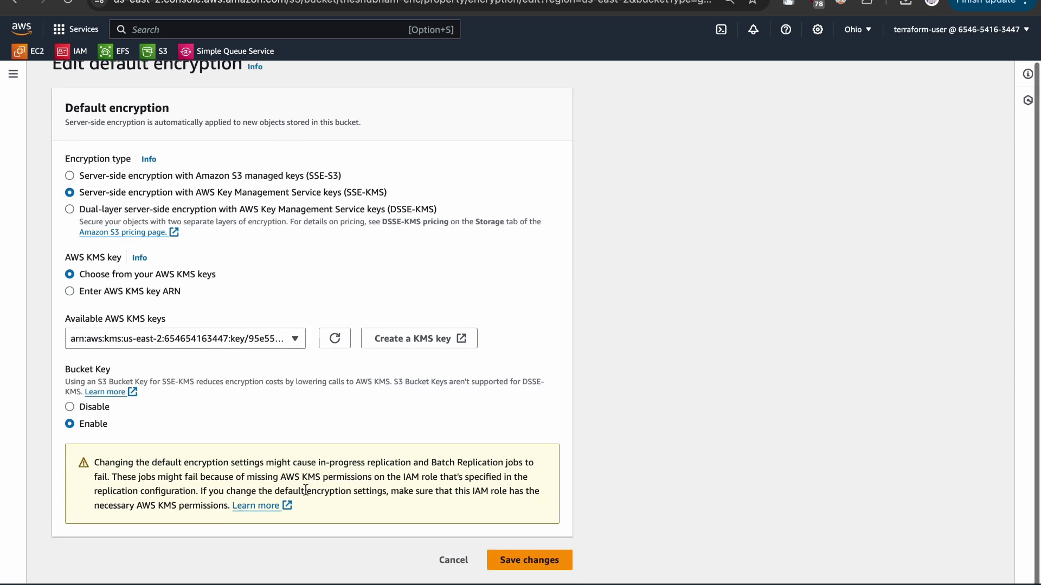
pyautogui.click(518, 561)
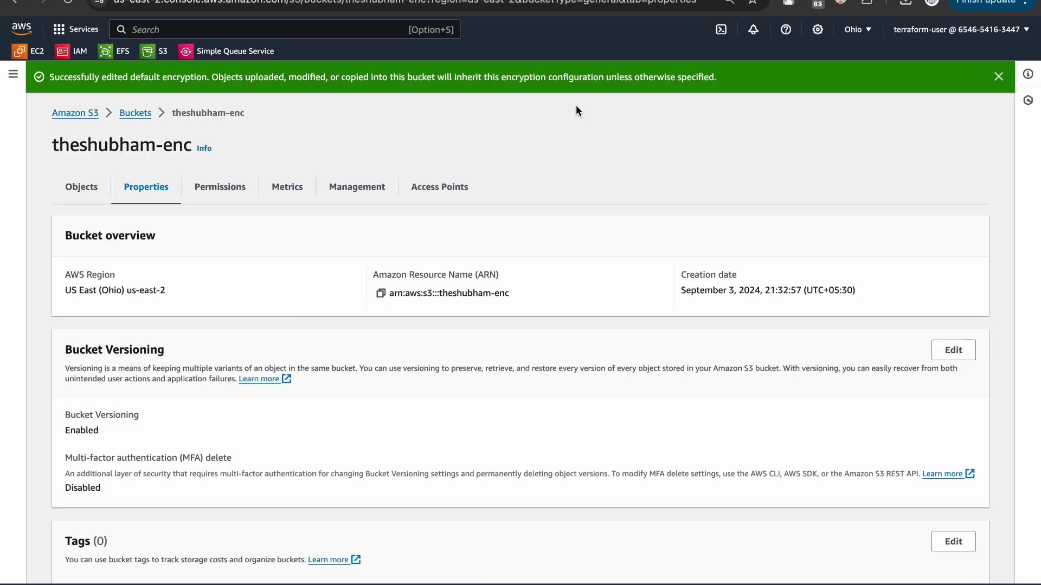
pyautogui.click(999, 77)
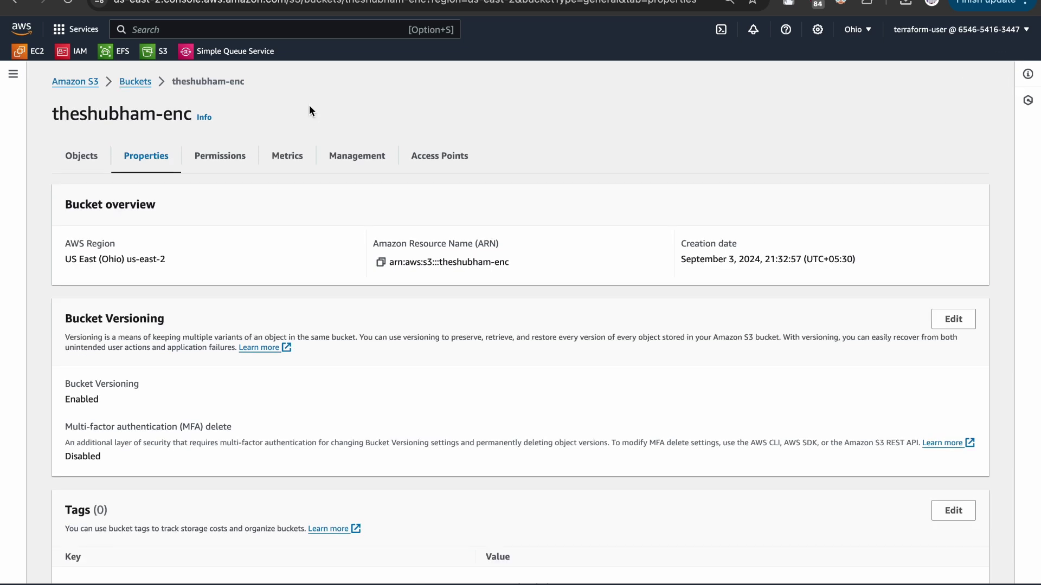
# Step: Reopen theshubham-enc from the bucket list and check the encryption type in its default encryption properties
pyautogui.scroll(-2, 357, 320)
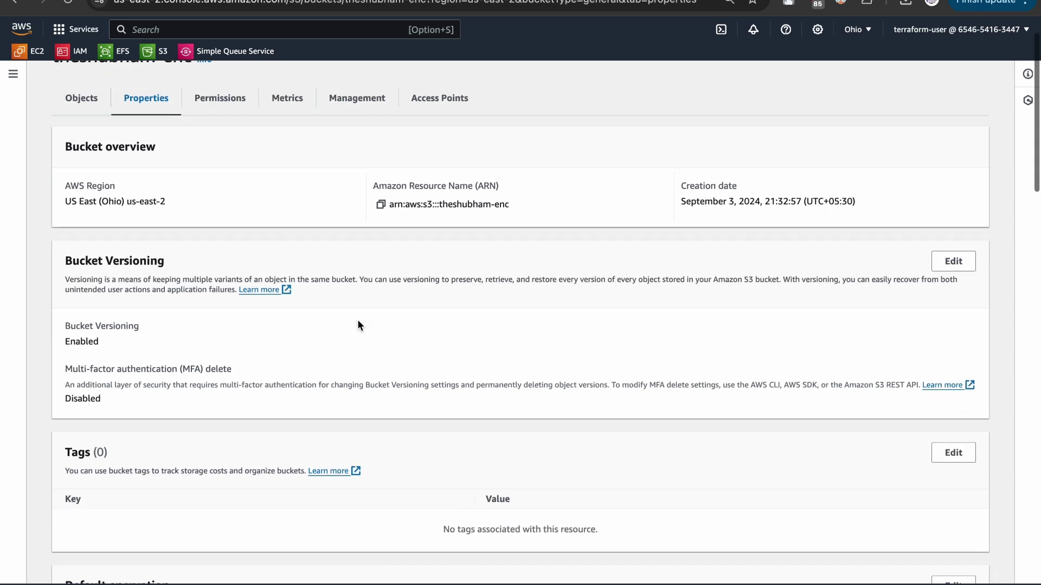
pyautogui.scroll(2, 200, 245)
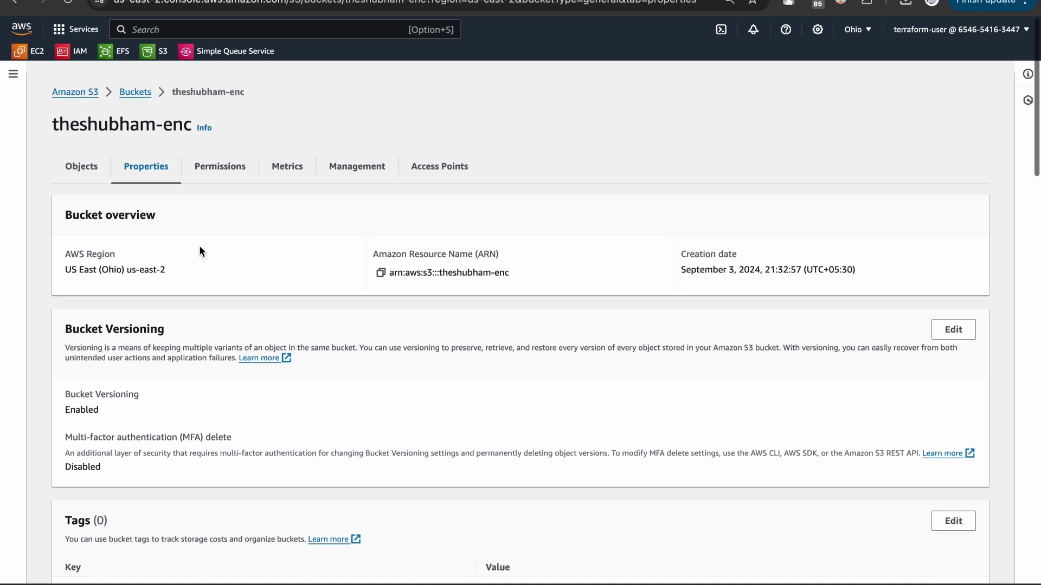
pyautogui.click(135, 81)
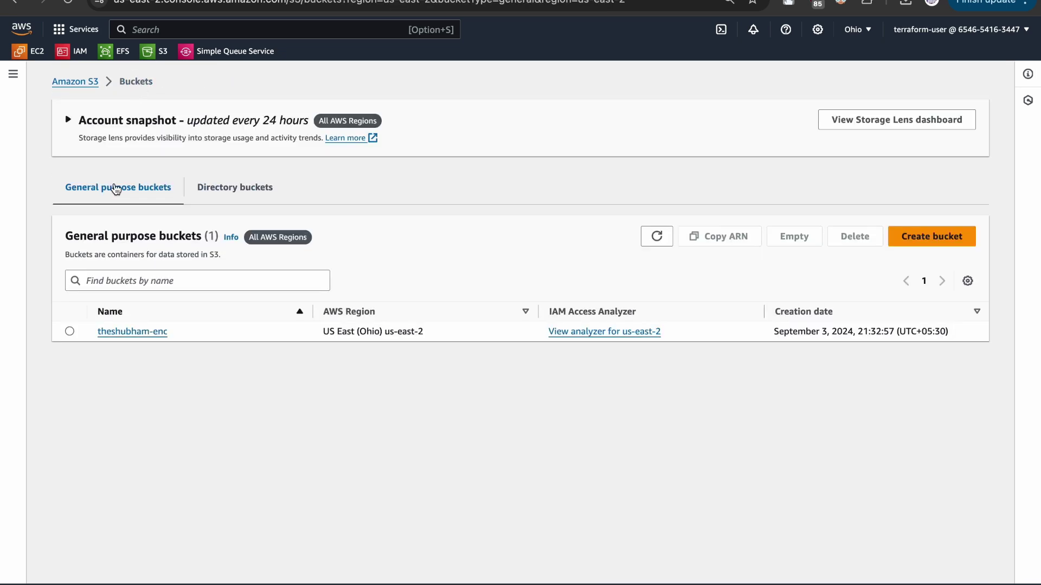
pyautogui.click(137, 334)
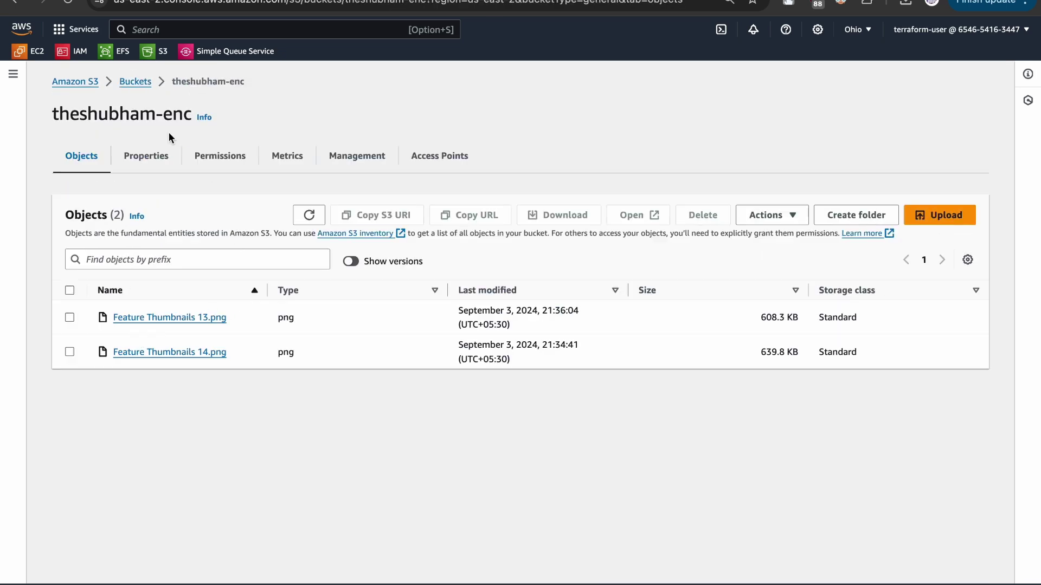
pyautogui.click(151, 156)
pyautogui.scroll(-4, 215, 389)
pyautogui.scroll(-6, 215, 388)
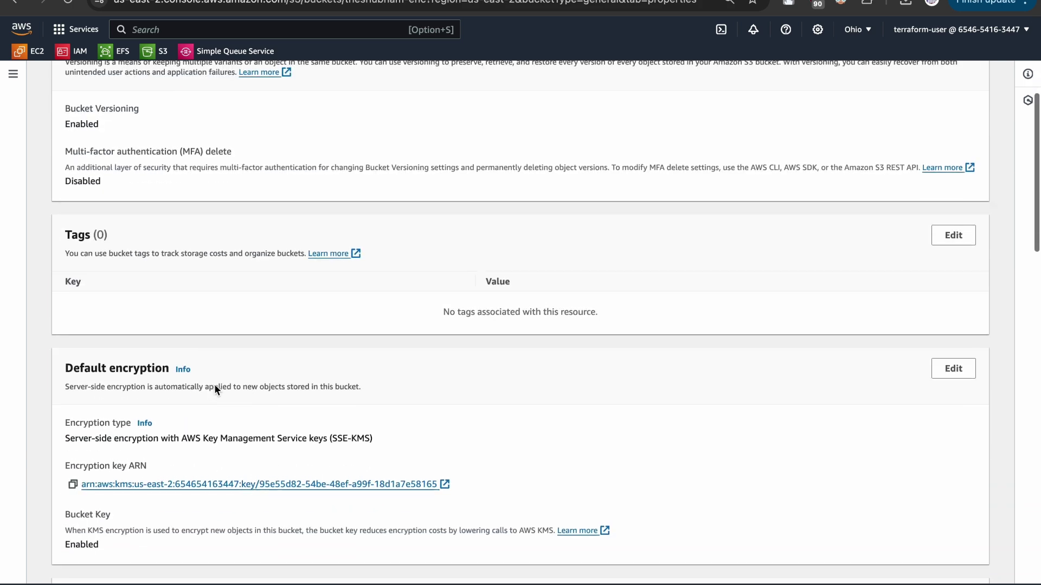
pyautogui.moveTo(65, 263); pyautogui.dragTo(395, 267)
pyautogui.click(392, 267)
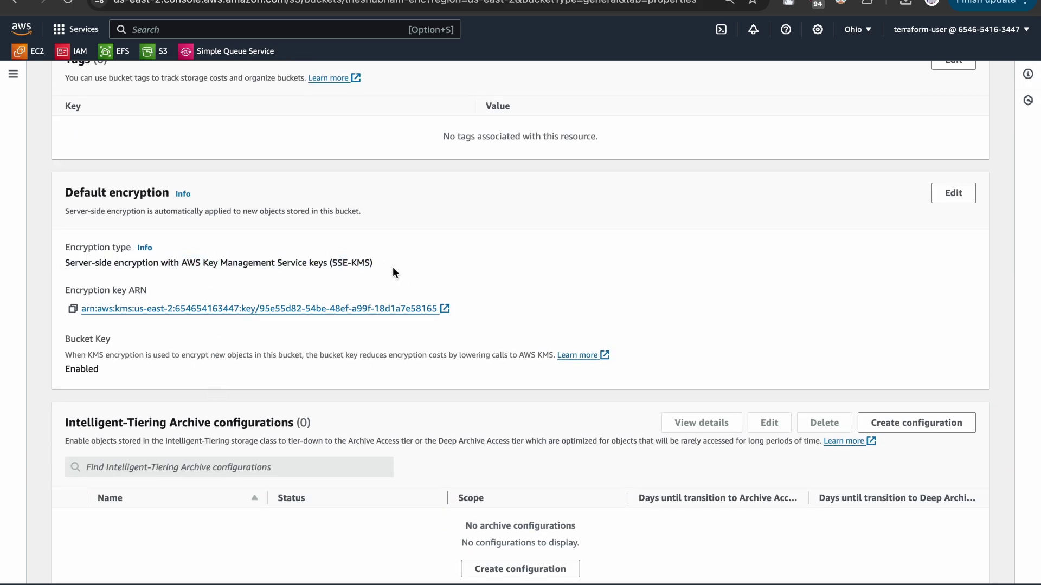